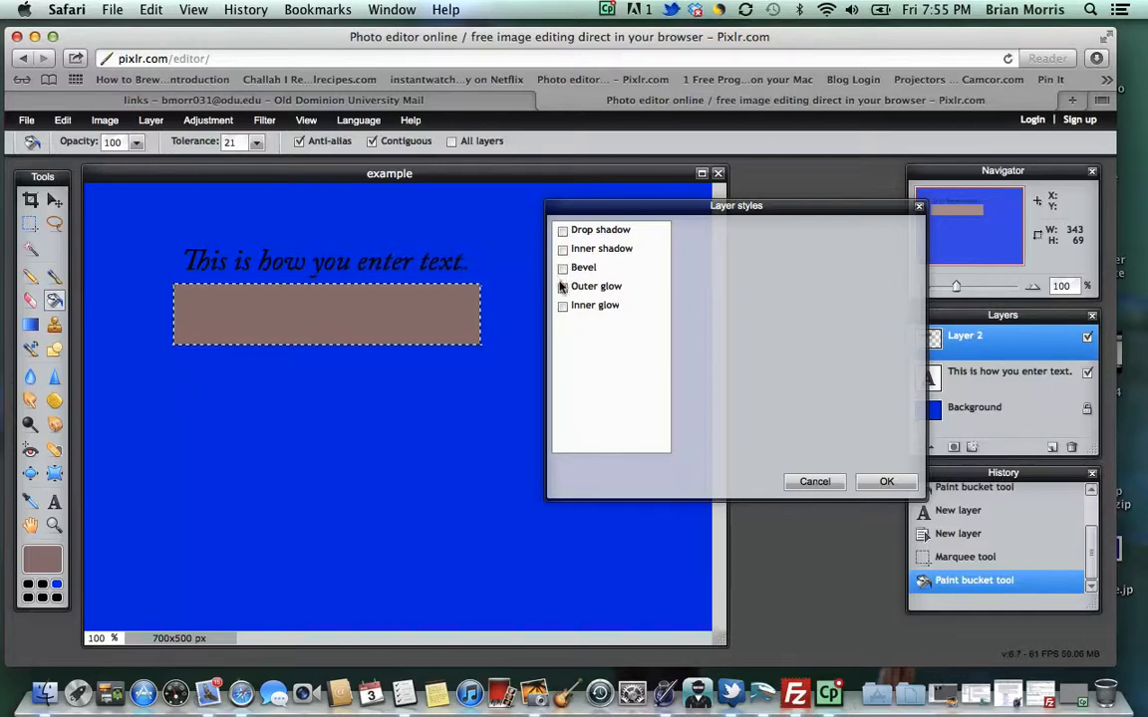
- Apply drop shadow, bevel, outer glow and inner glow styles to the brown rectangle's layer
{"action": "left_click", "coordinate": [562, 287]}
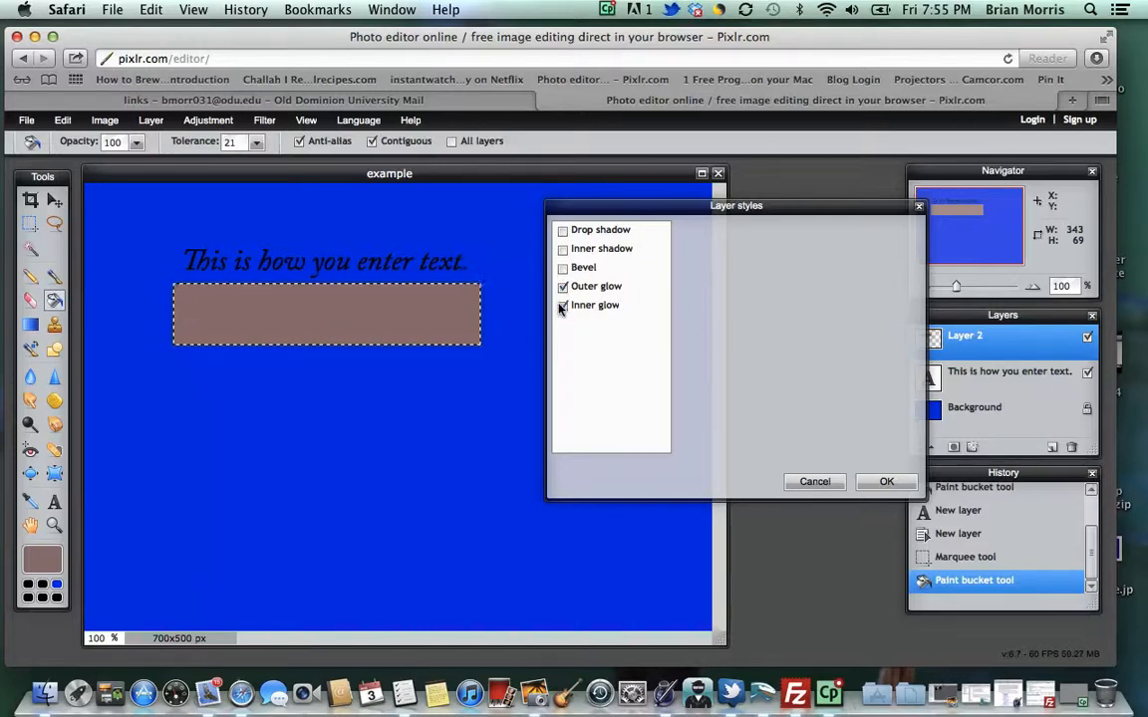
{"action": "left_click", "coordinate": [562, 268]}
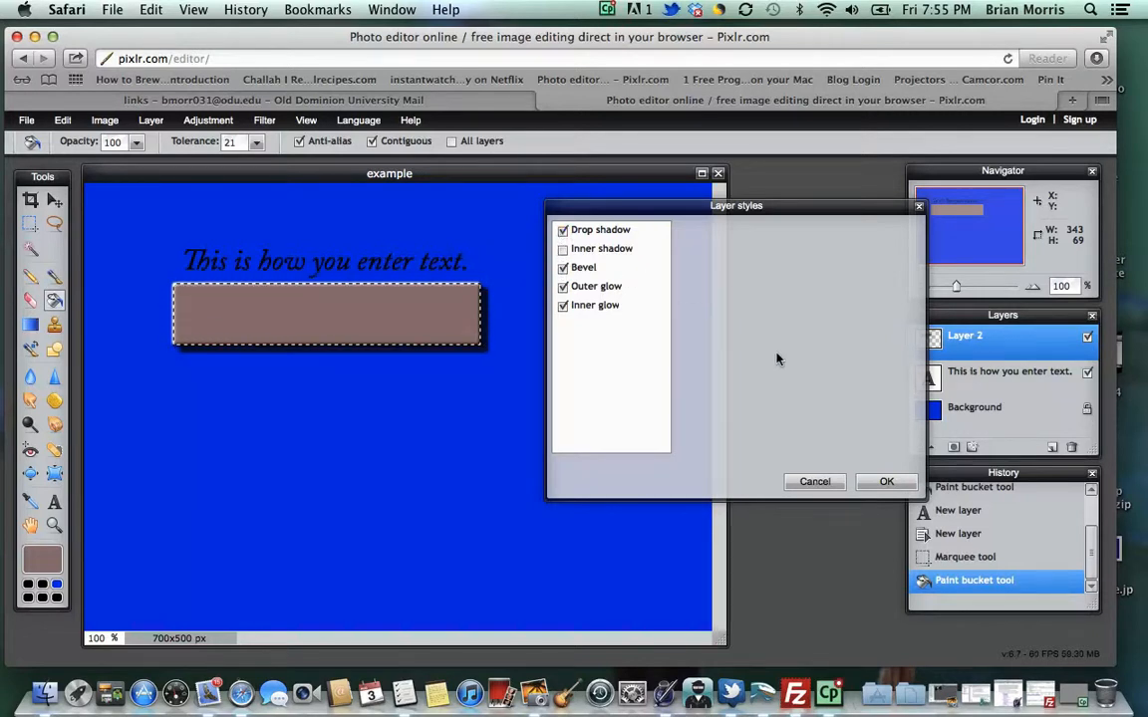
{"action": "left_click", "coordinate": [887, 482]}
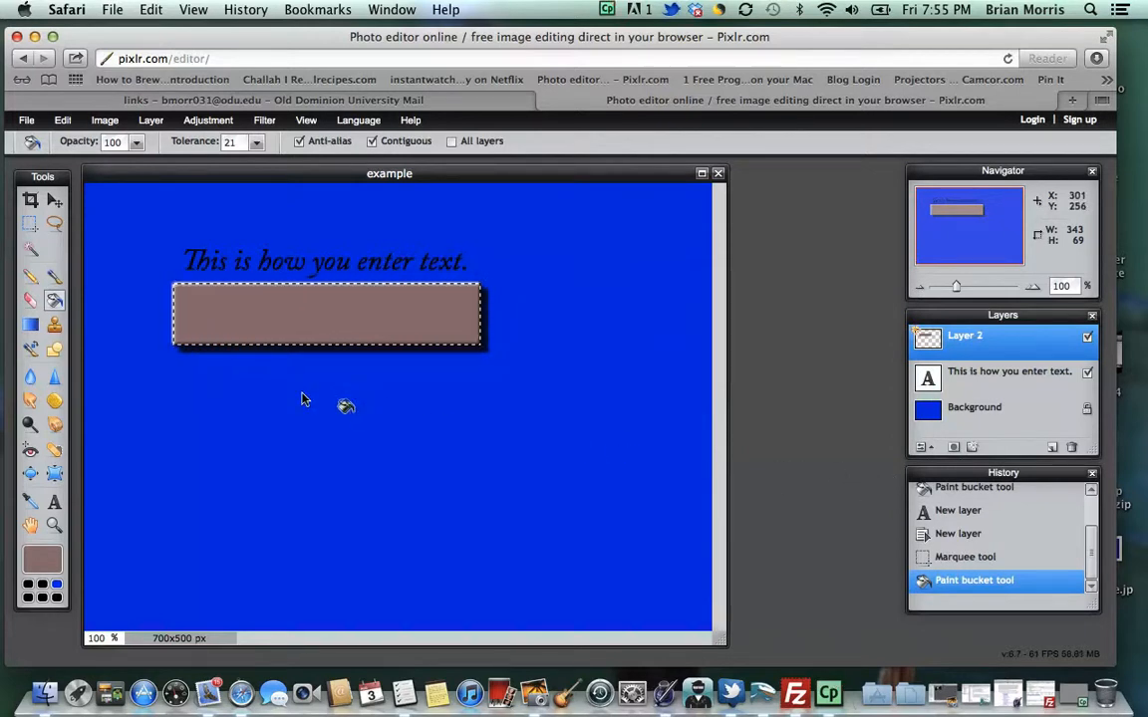
- Rasterize the rectangle's layer and fill the selected rectangle again with the current brown colour
{"action": "left_click", "coordinate": [151, 120]}
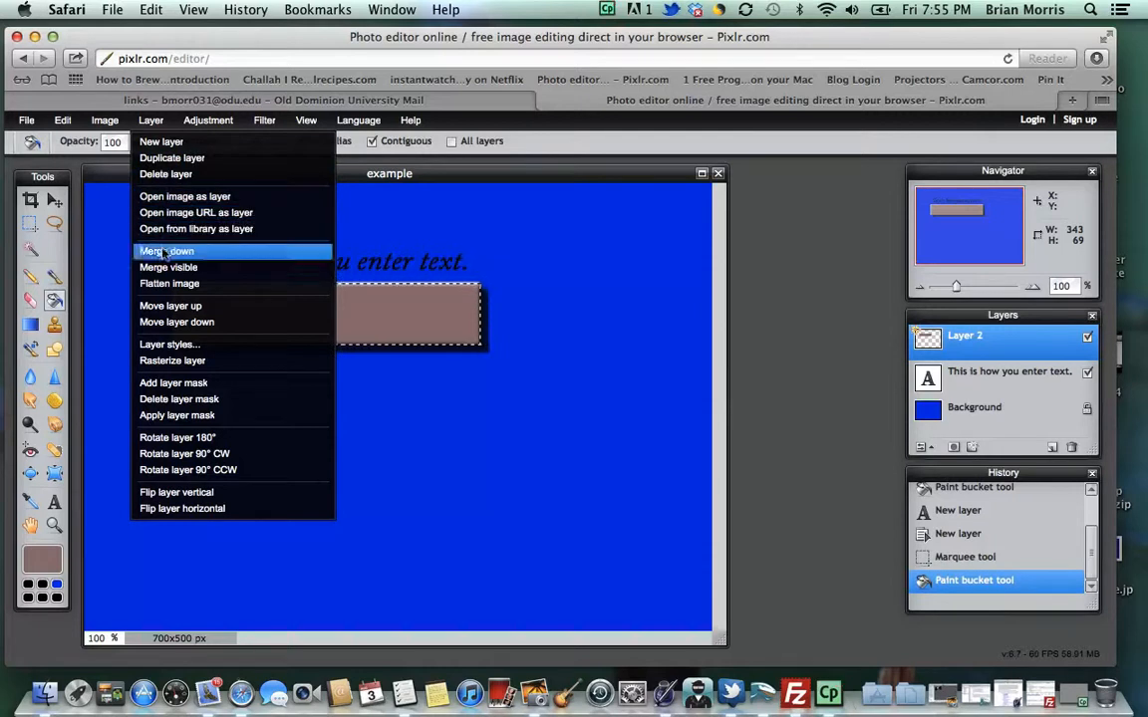
{"action": "left_click", "coordinate": [173, 360]}
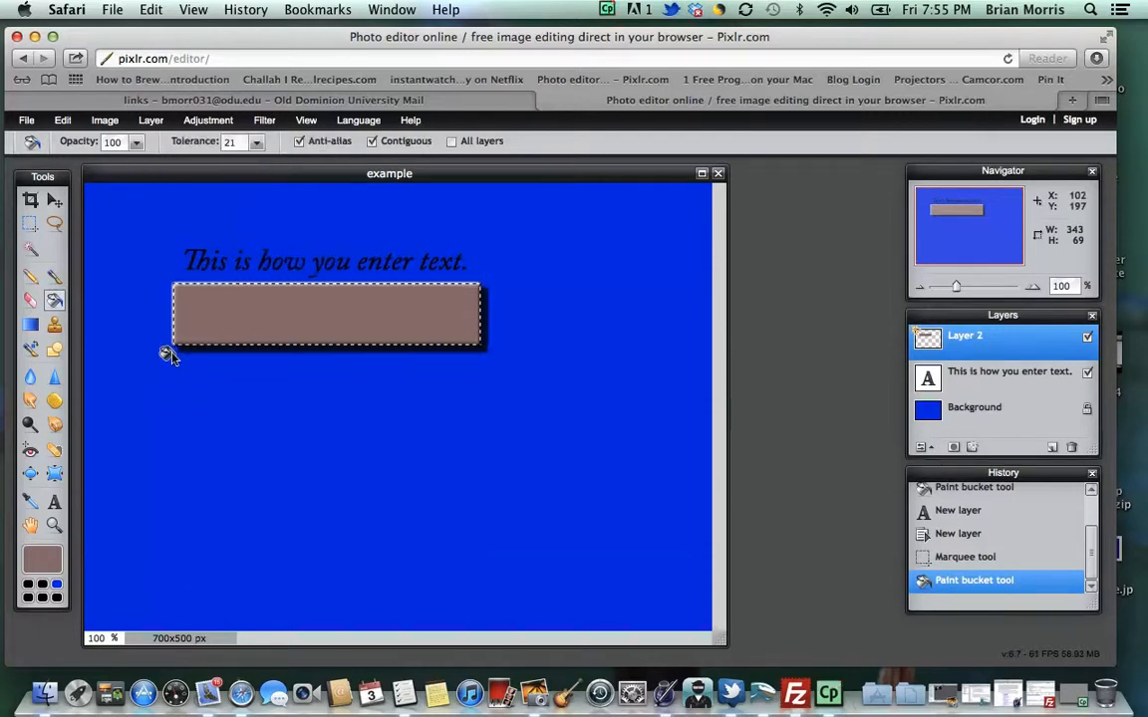
{"action": "left_click", "coordinate": [210, 314]}
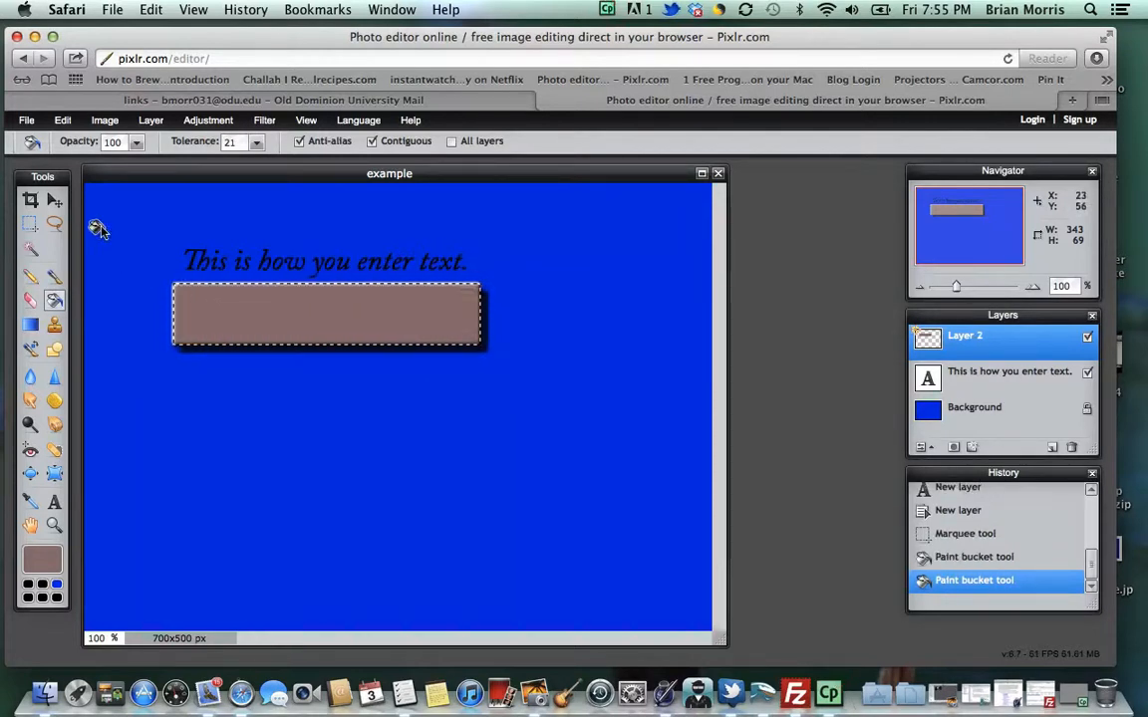
- Open the image's save options and check the imm.io, Pixlr library, Facebook, Flickr and Picasa destinations, cancelling each login
{"action": "left_click", "coordinate": [31, 120]}
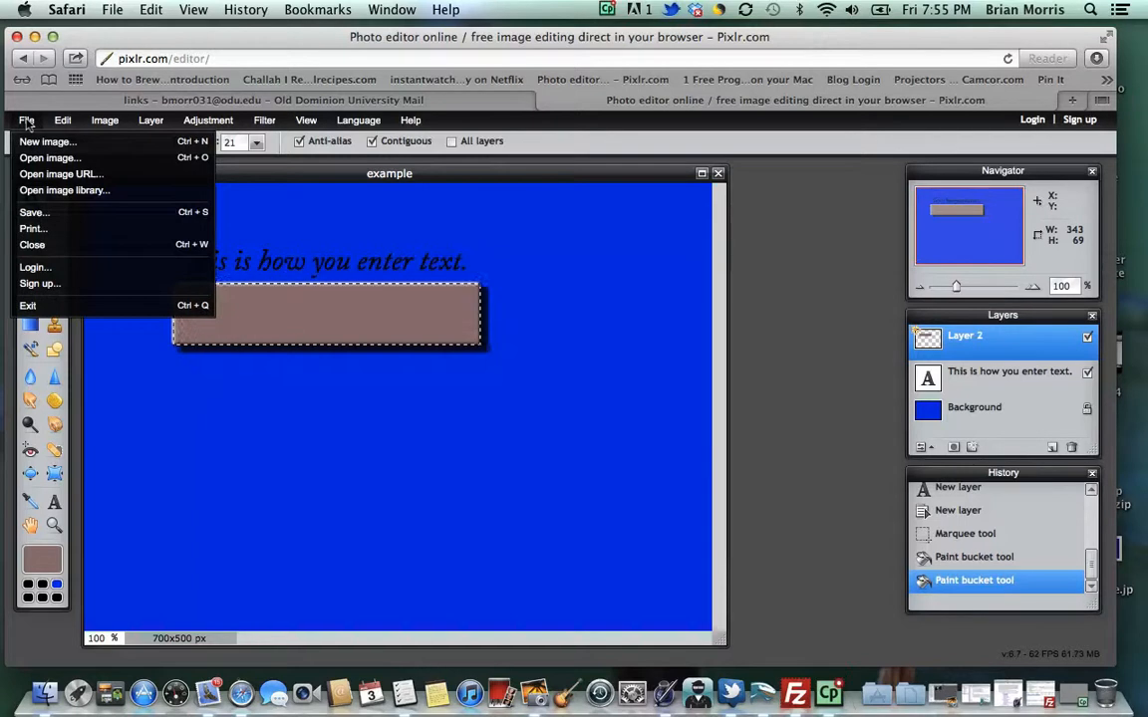
{"action": "left_click", "coordinate": [84, 211]}
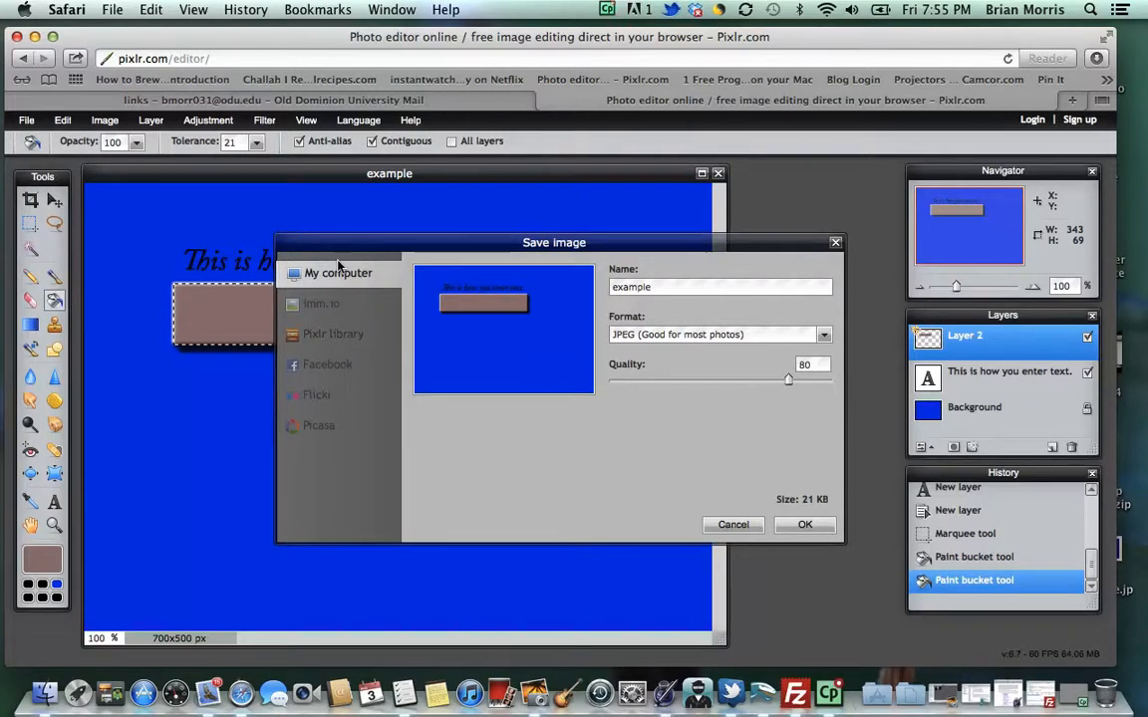
{"action": "left_click", "coordinate": [322, 303]}
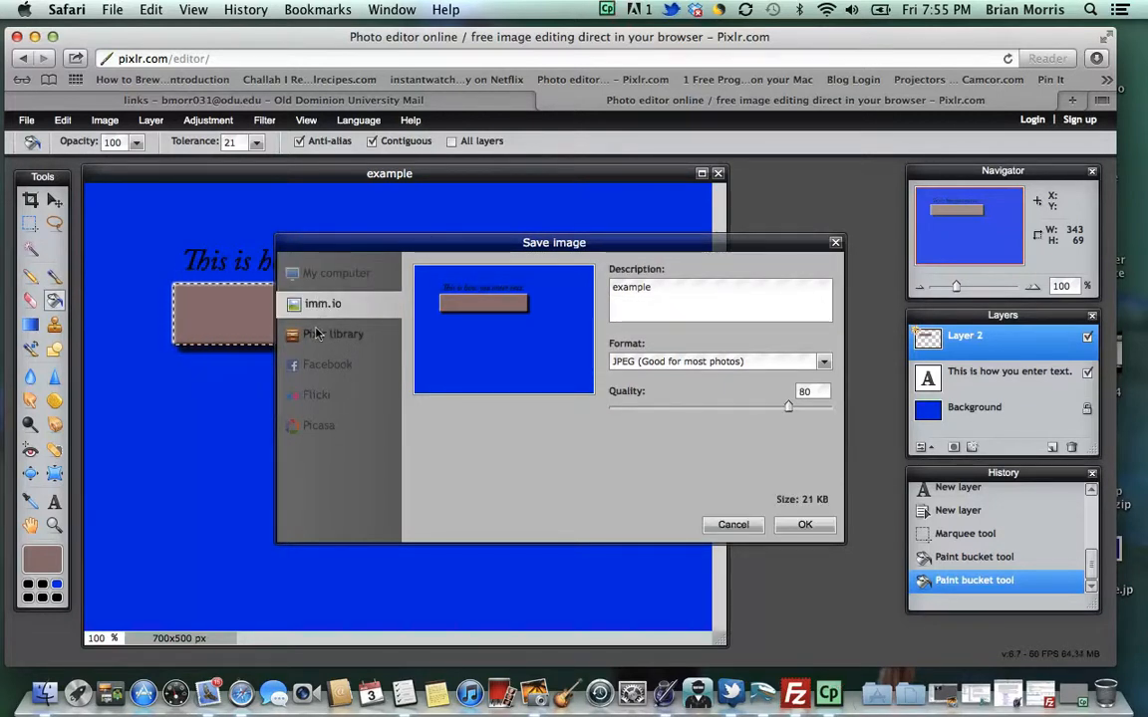
{"action": "left_click", "coordinate": [315, 332]}
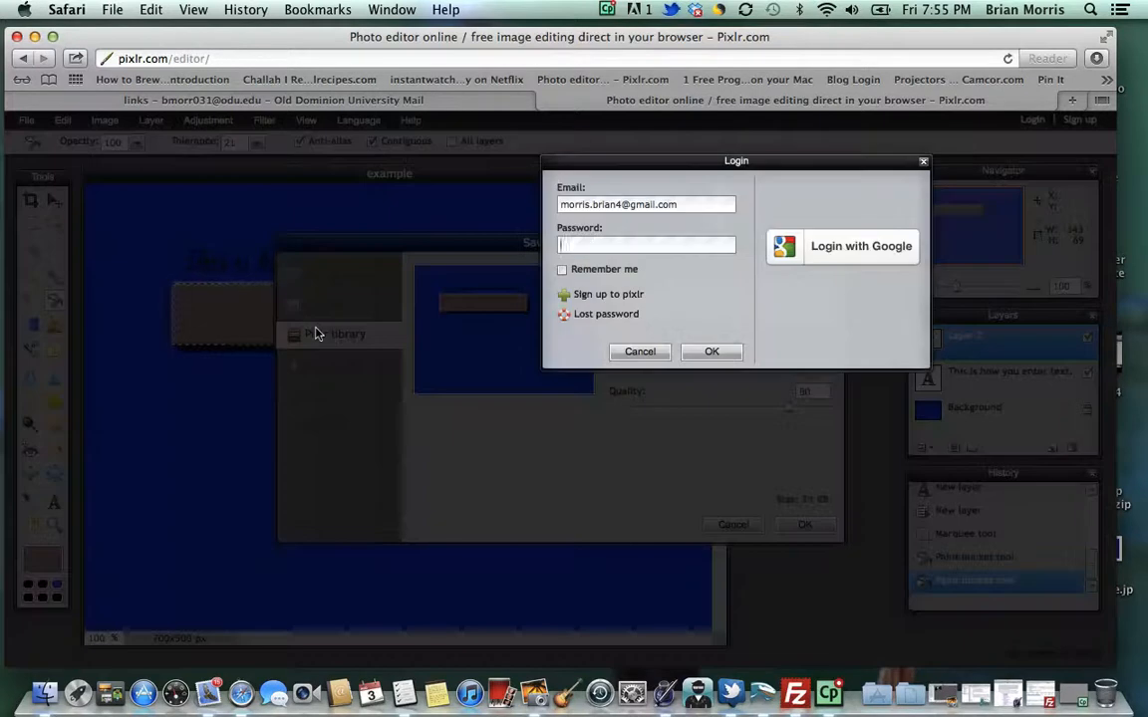
{"action": "left_click", "coordinate": [634, 353]}
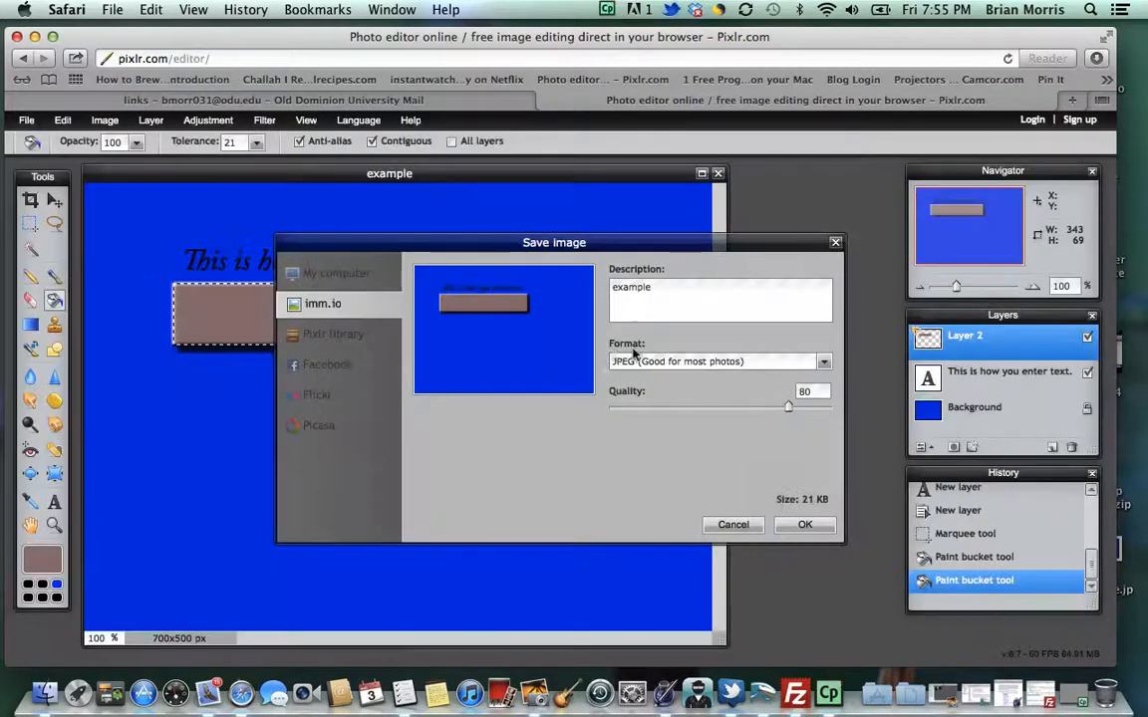
{"action": "left_click", "coordinate": [322, 335]}
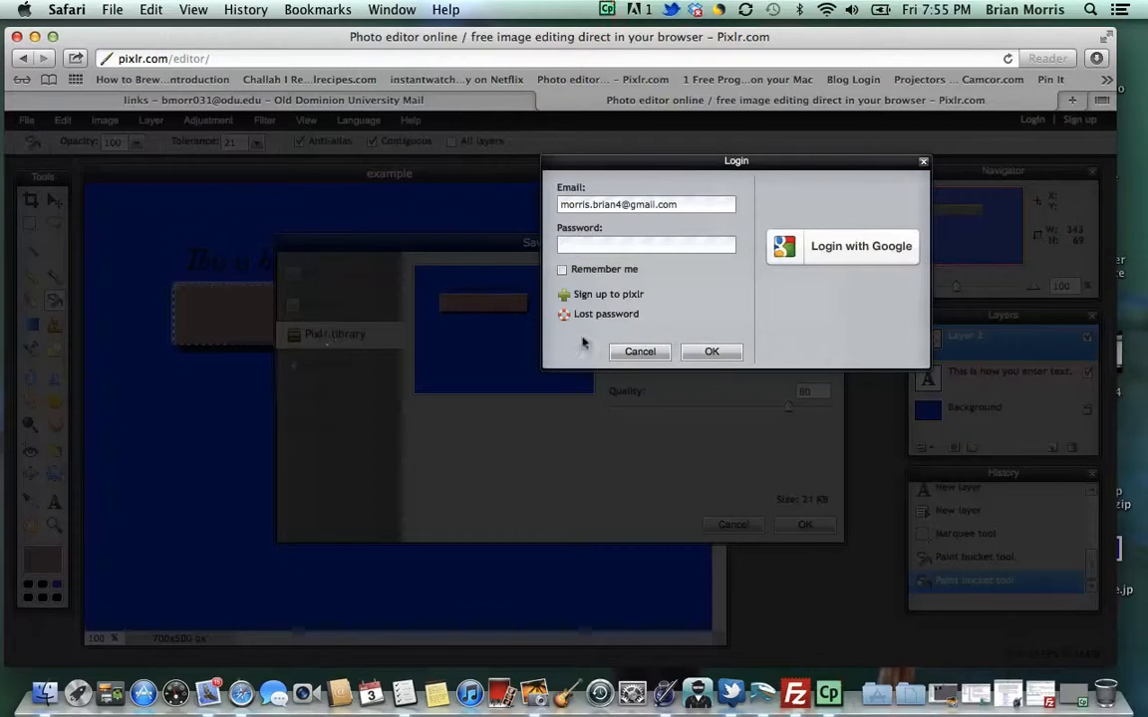
{"action": "left_click", "coordinate": [627, 352]}
{"action": "left_click", "coordinate": [322, 367]}
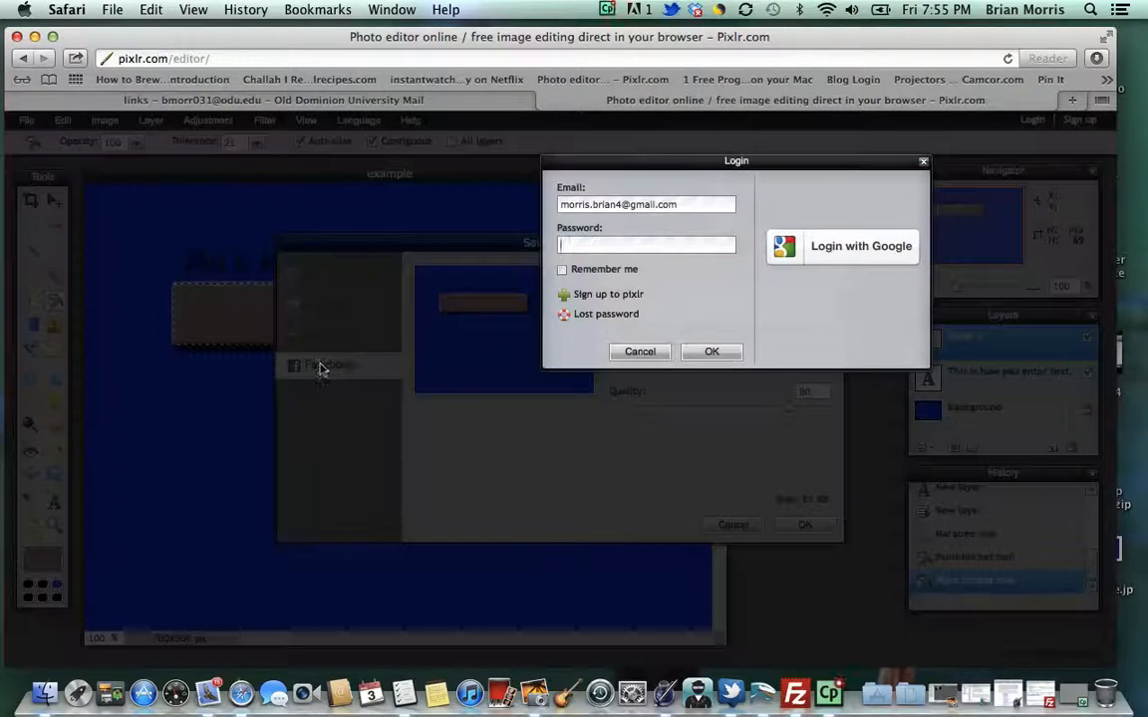
{"action": "left_click", "coordinate": [630, 351]}
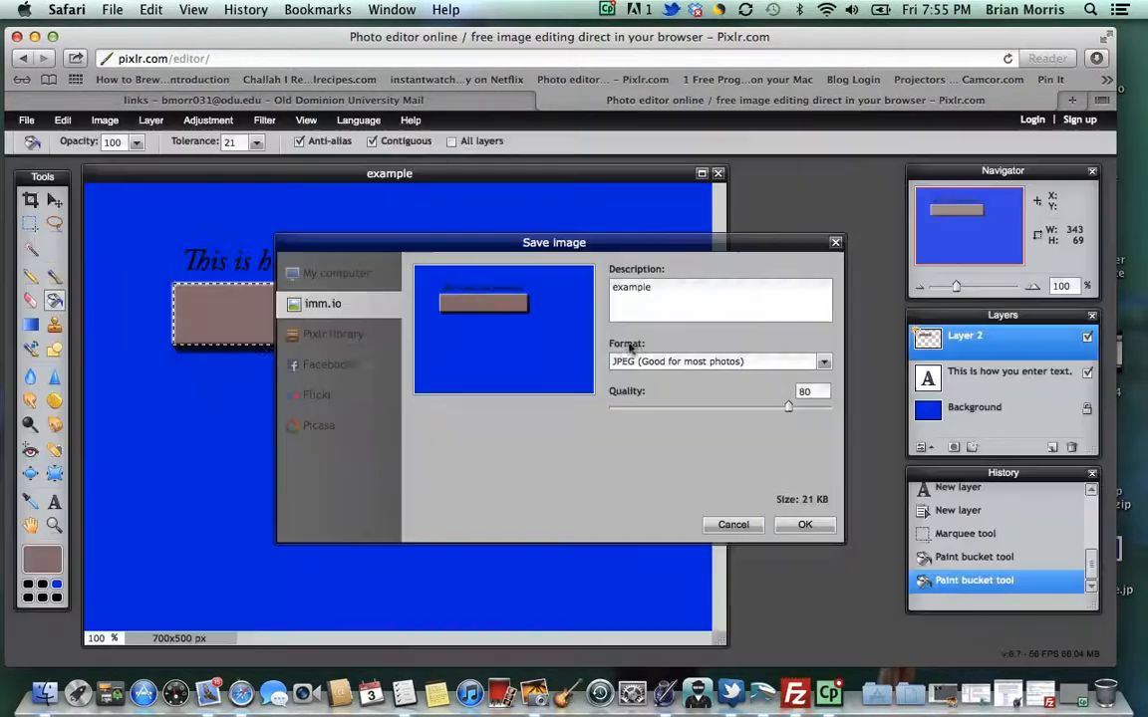
{"action": "left_click", "coordinate": [297, 396]}
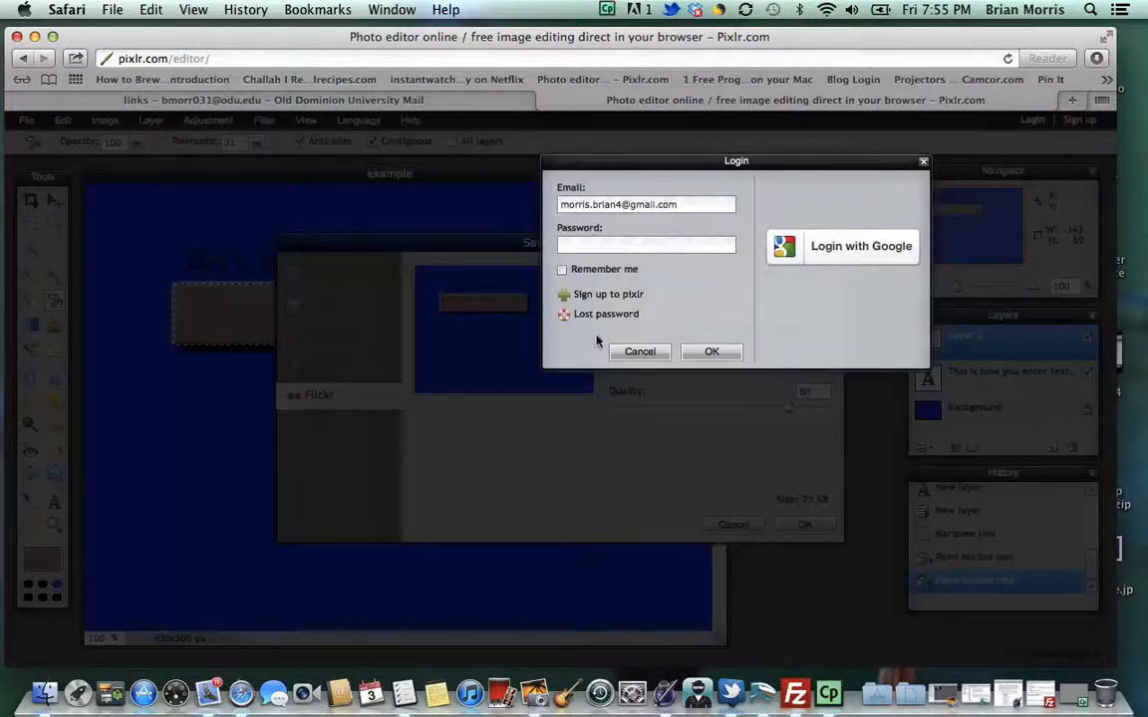
{"action": "left_click", "coordinate": [630, 351]}
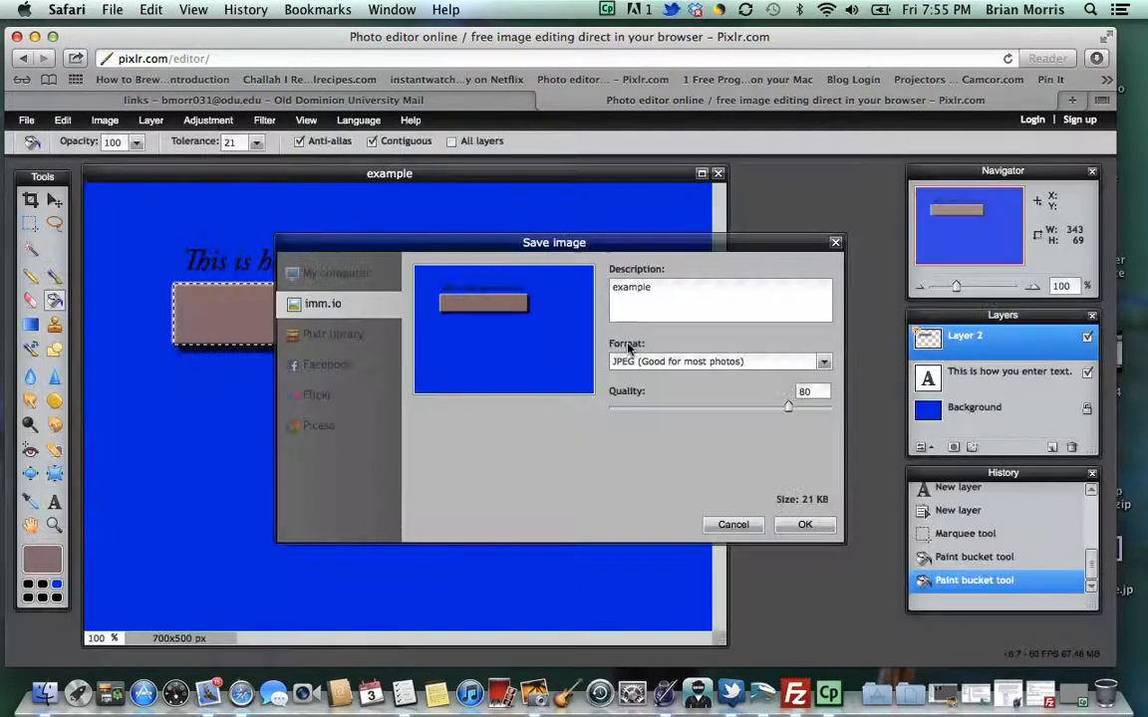
{"action": "left_click", "coordinate": [319, 426]}
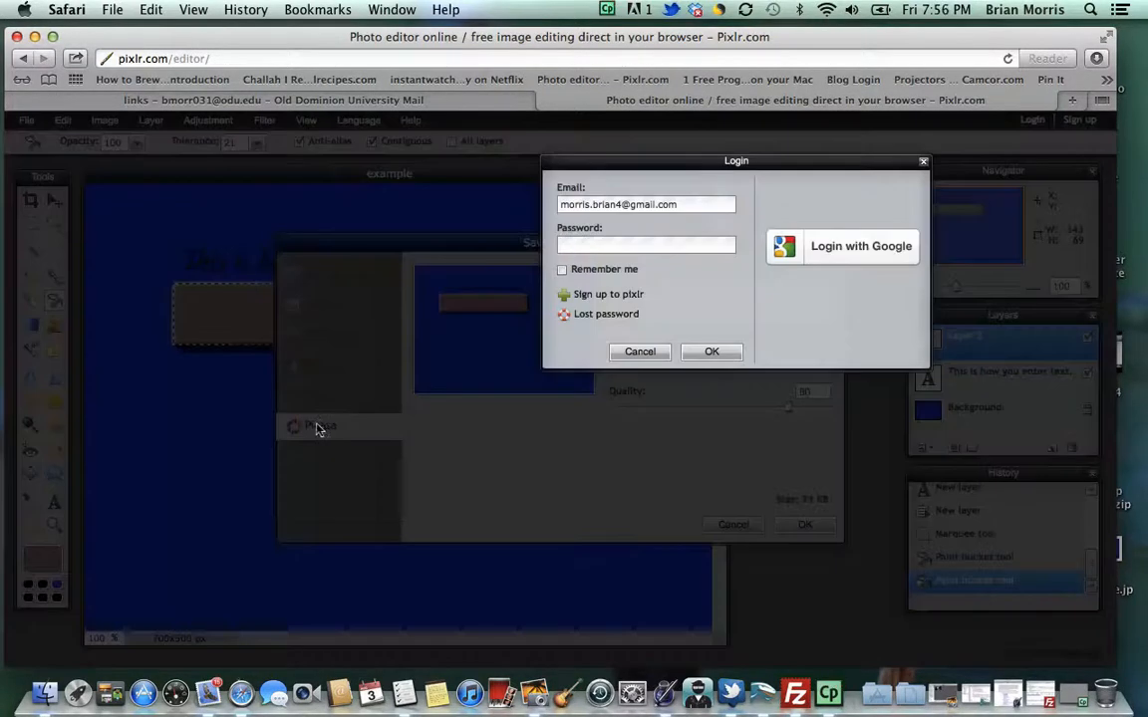
{"action": "left_click", "coordinate": [638, 353]}
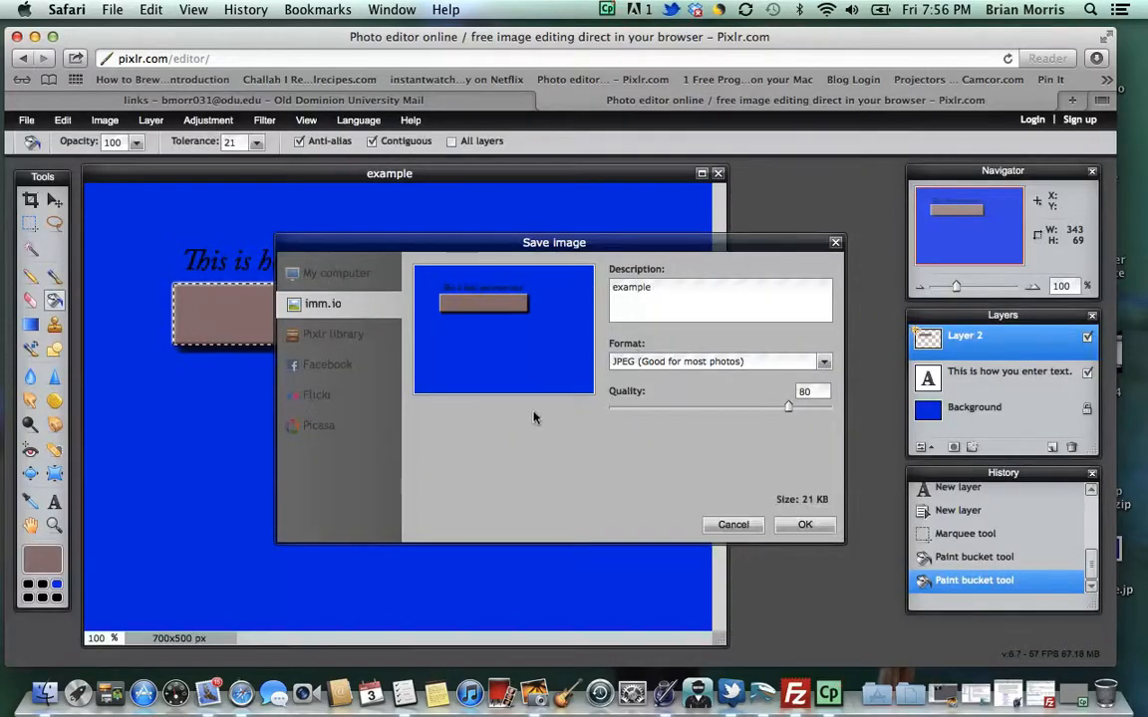
- Choose My computer as the save destination, with the name example and the JPEG format
{"action": "left_click", "coordinate": [358, 276]}
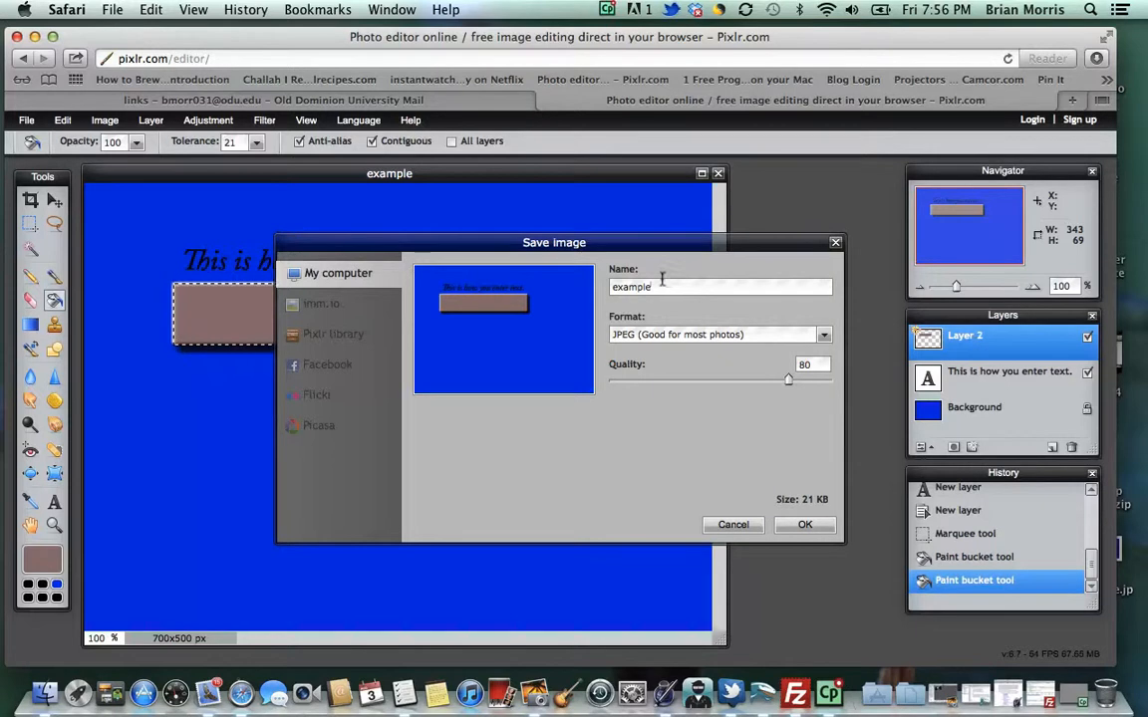
{"action": "key", "text": "BackSpace"}
{"action": "key", "text": "BackSpace"}
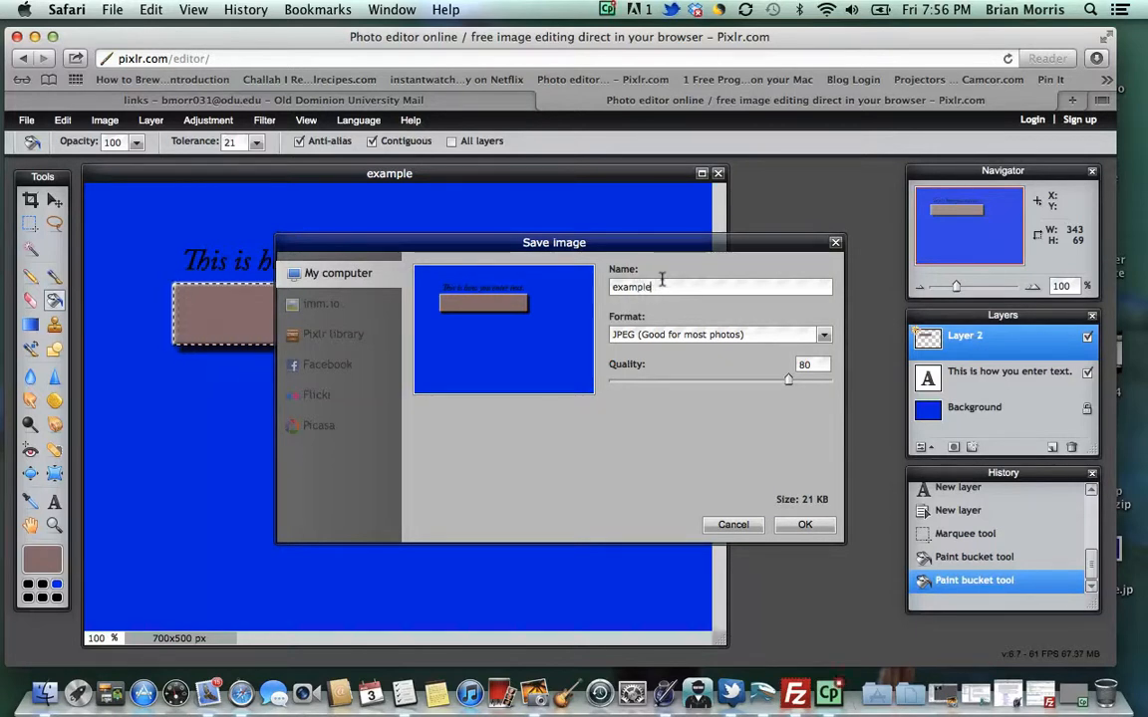
{"action": "left_click", "coordinate": [822, 335]}
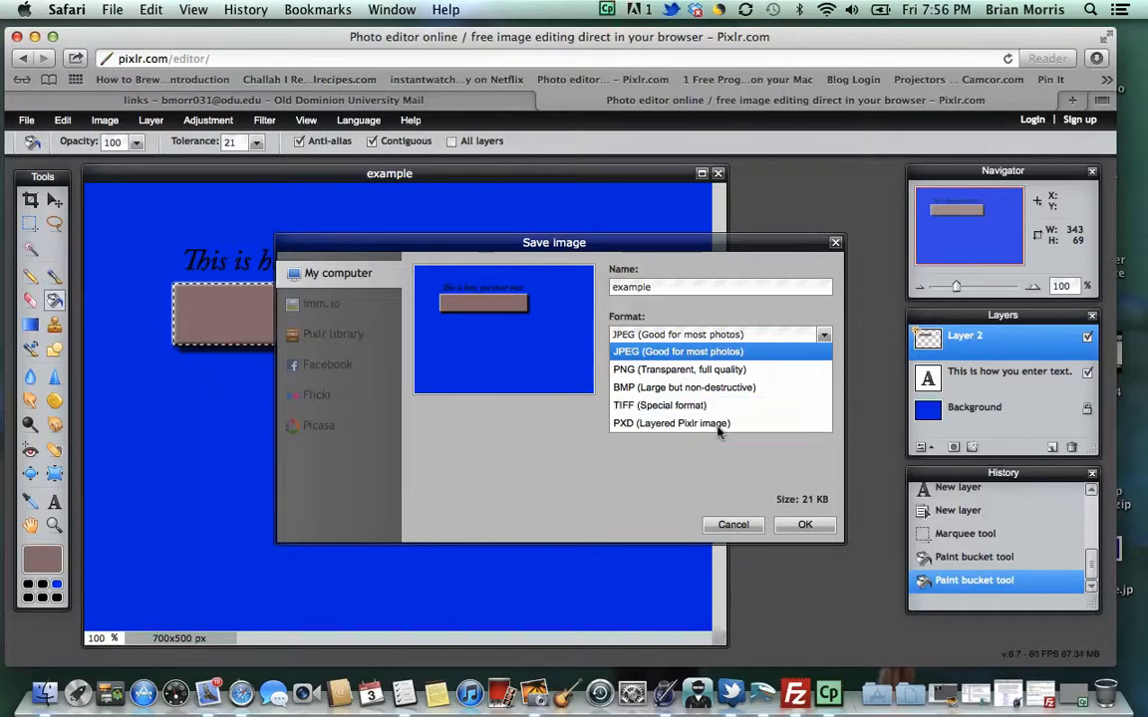
{"action": "left_click", "coordinate": [712, 351]}
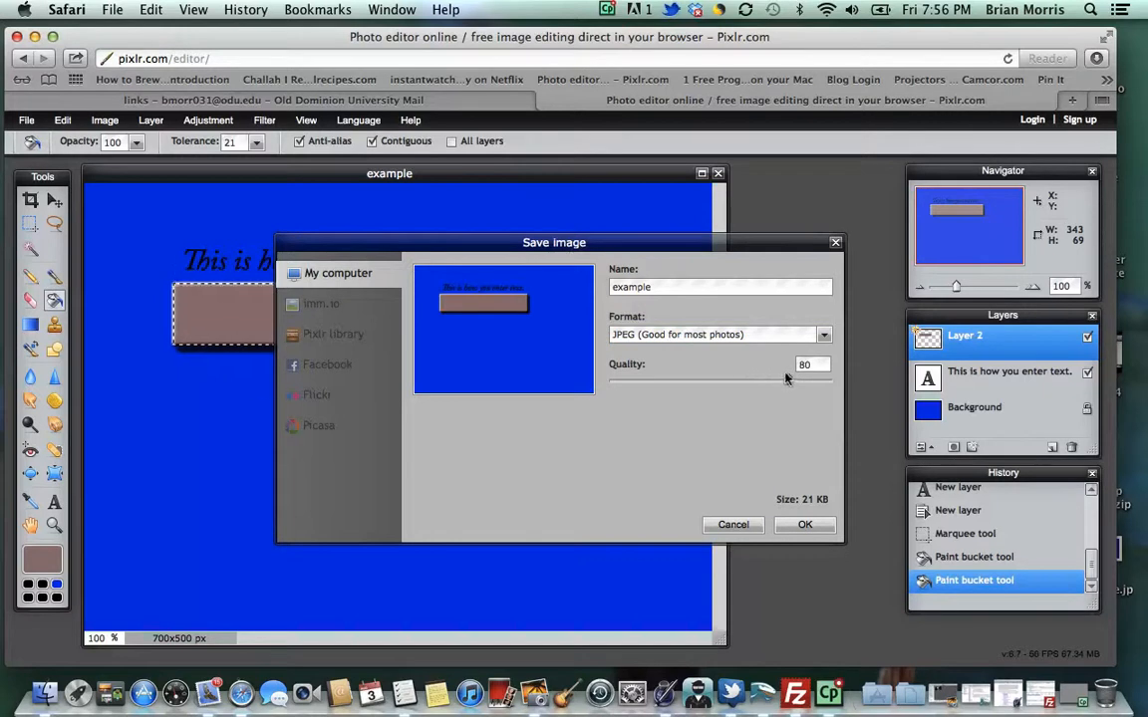
- Set the JPEG quality to 100 and save the image as example.jpg on the Desktop
{"action": "left_click_drag", "start_coordinate": [787, 379], "coordinate": [663, 378]}
{"action": "key", "text": "BackSpace"}
{"action": "key", "text": "BackSpace"}
{"action": "type", "text": "100"}
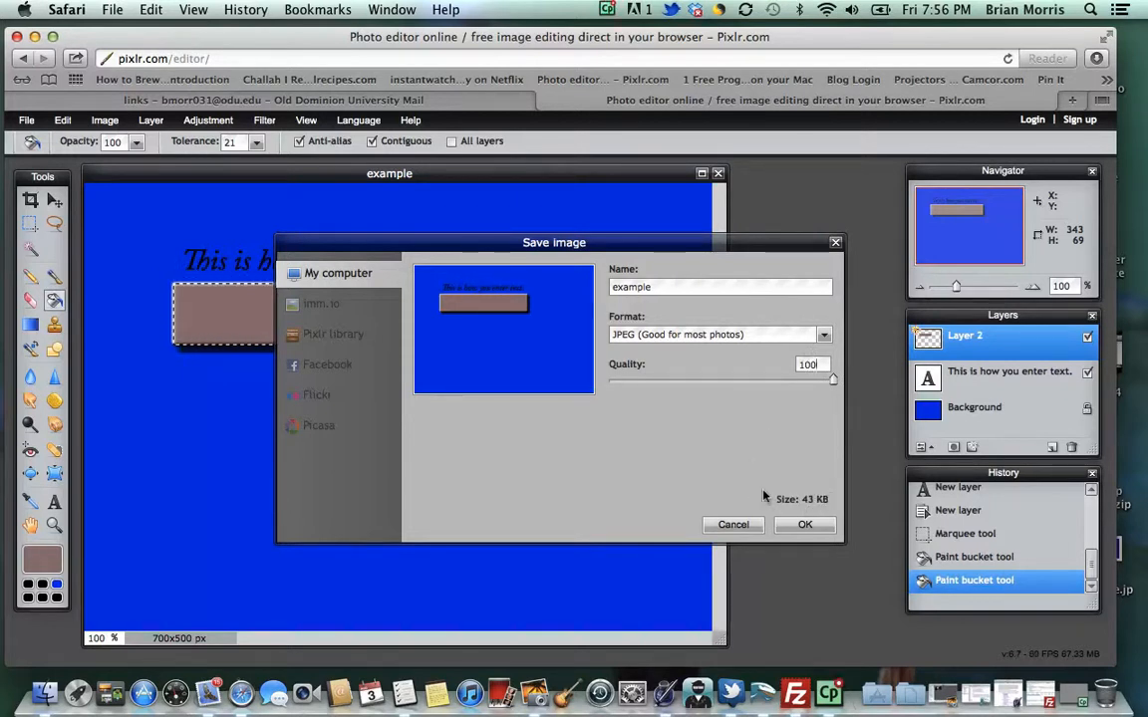
{"action": "left_click", "coordinate": [803, 525]}
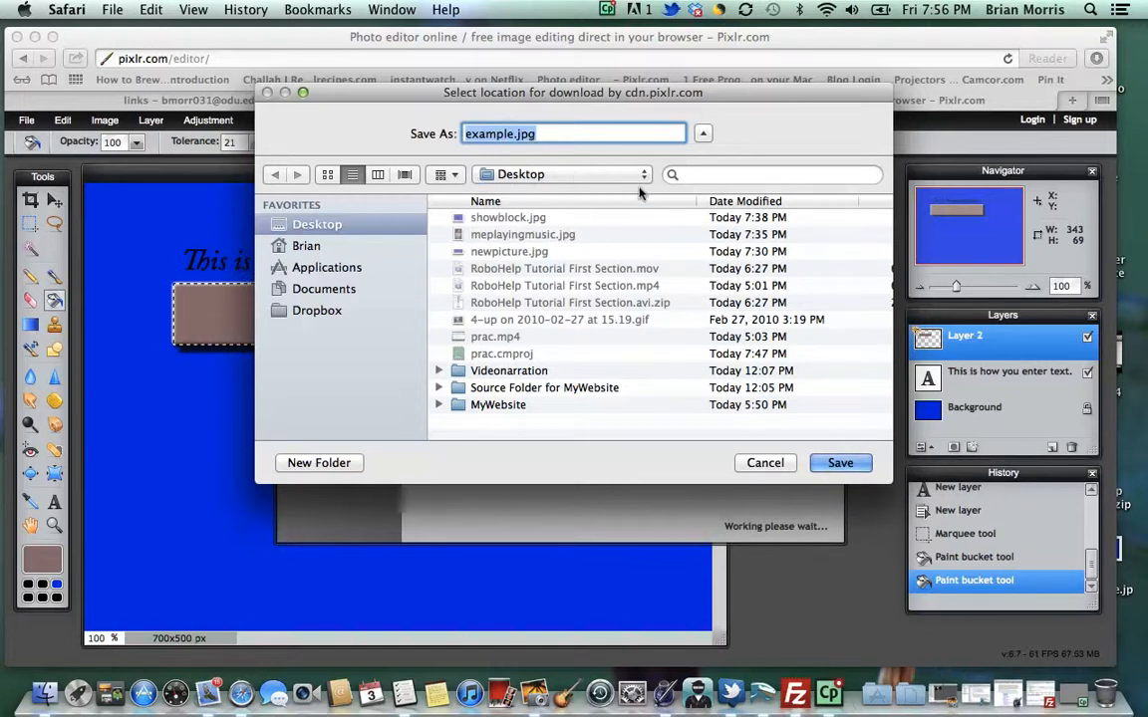
{"action": "left_click", "coordinate": [833, 463]}
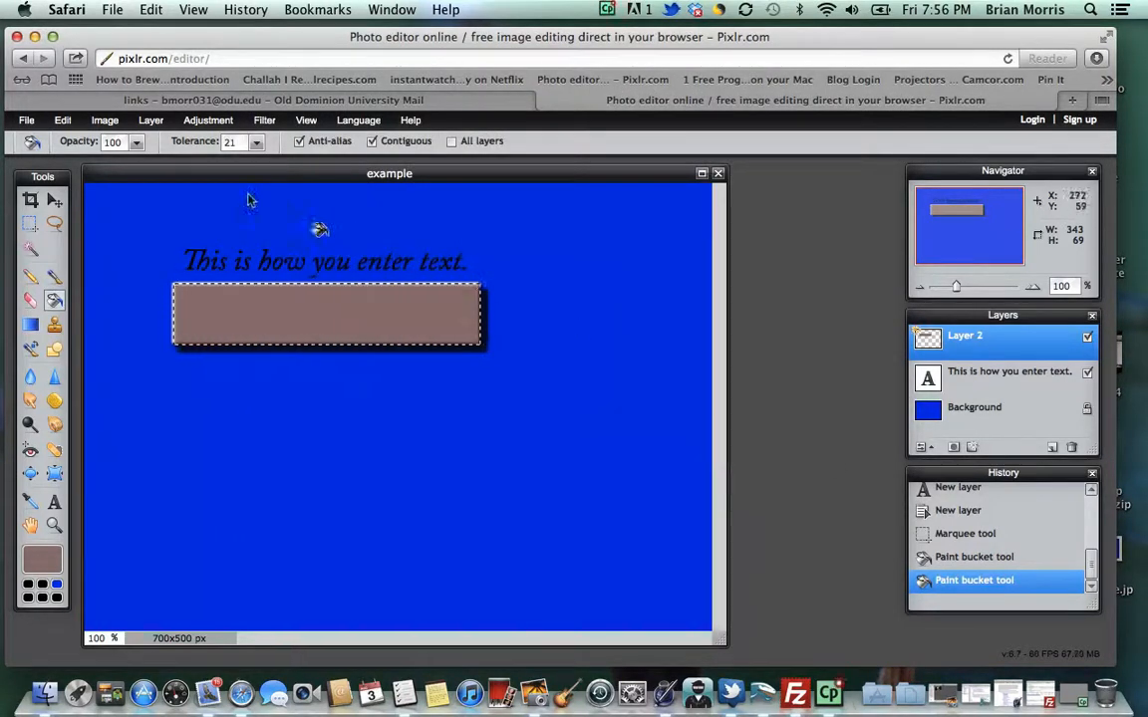
- Minimize the browser, view the saved example.jpg from the desktop in Preview, and close it
{"action": "left_click", "coordinate": [34, 36]}
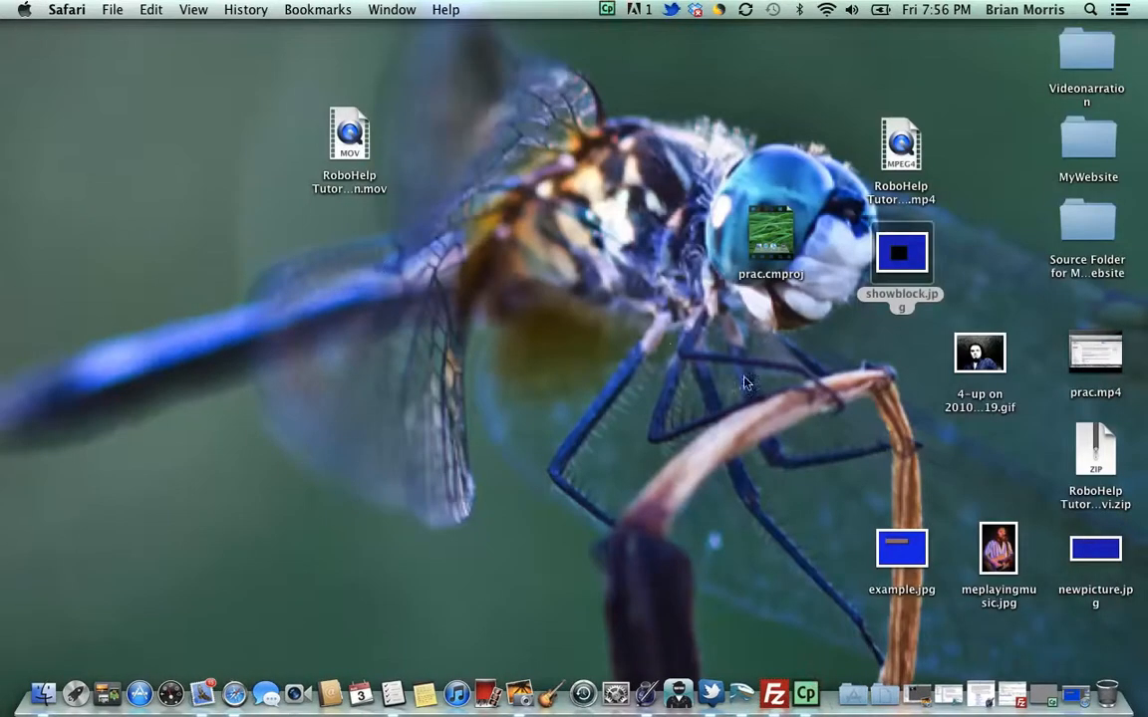
{"action": "left_click", "coordinate": [901, 548]}
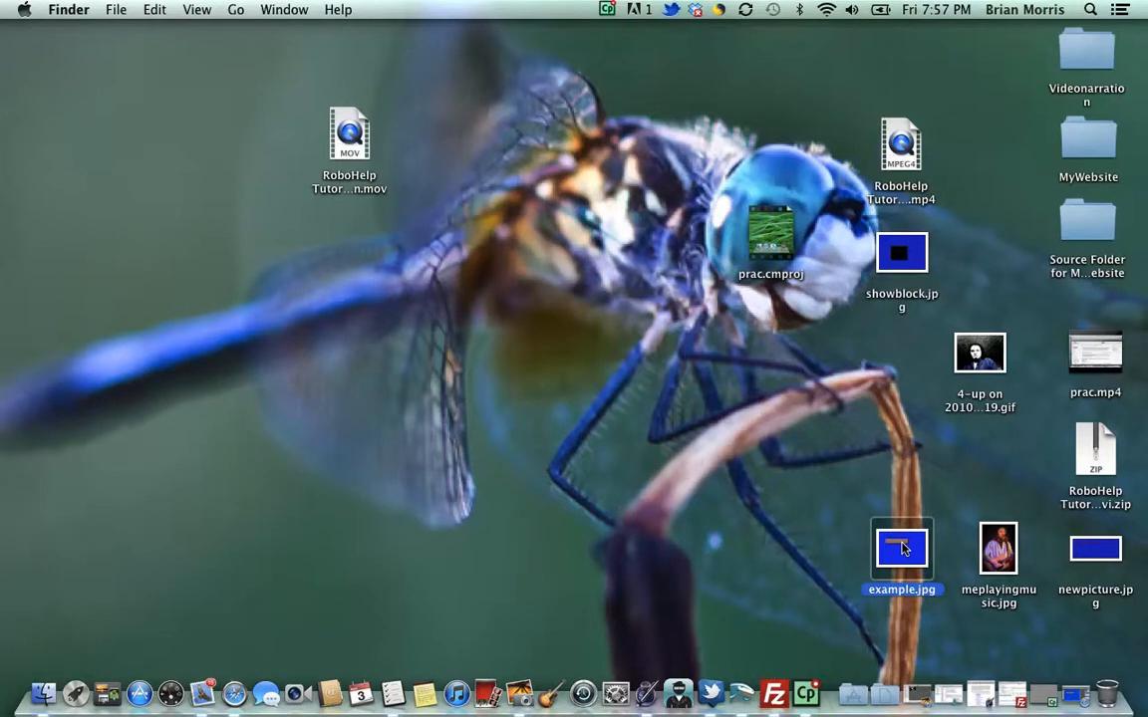
{"action": "double_click", "coordinate": [902, 548]}
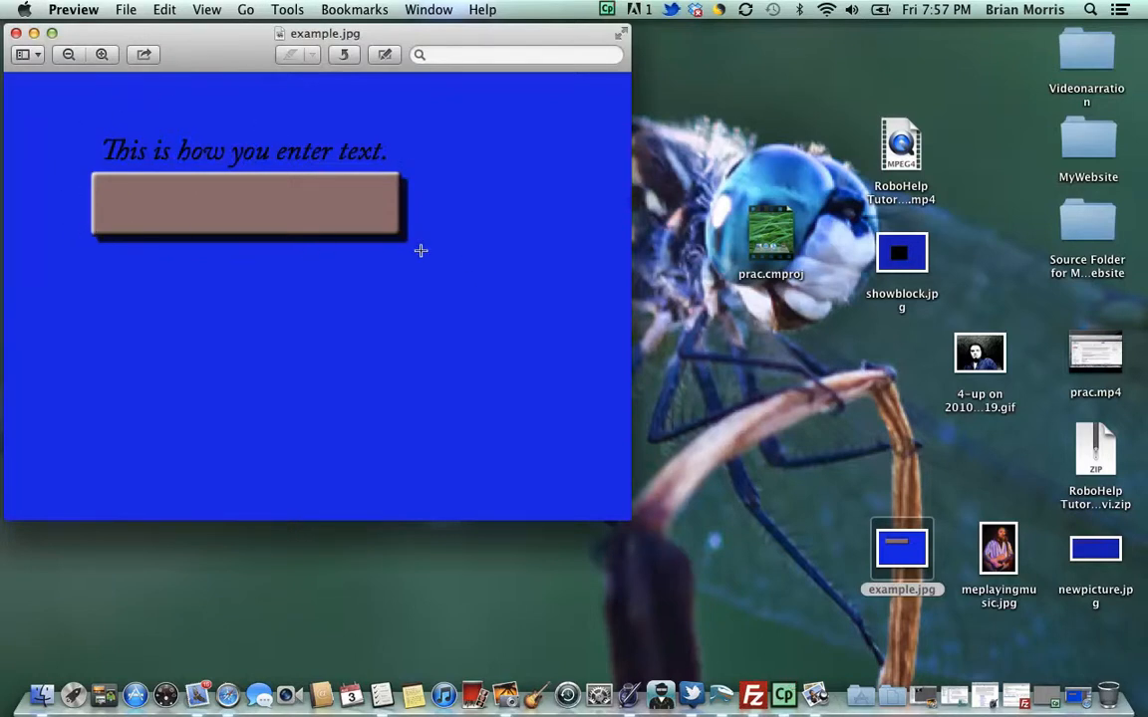
{"action": "left_click", "coordinate": [14, 33]}
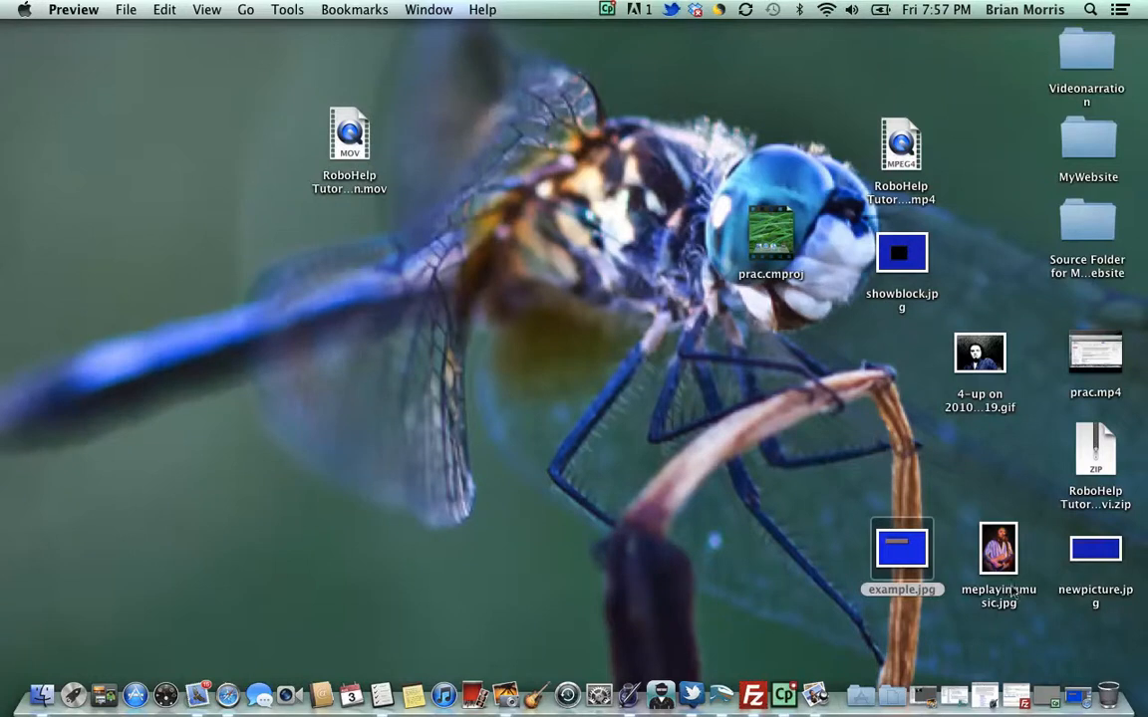
- Return to the Pixlr editor in Safari and close the example image without saving it again
{"action": "left_click", "coordinate": [1076, 691]}
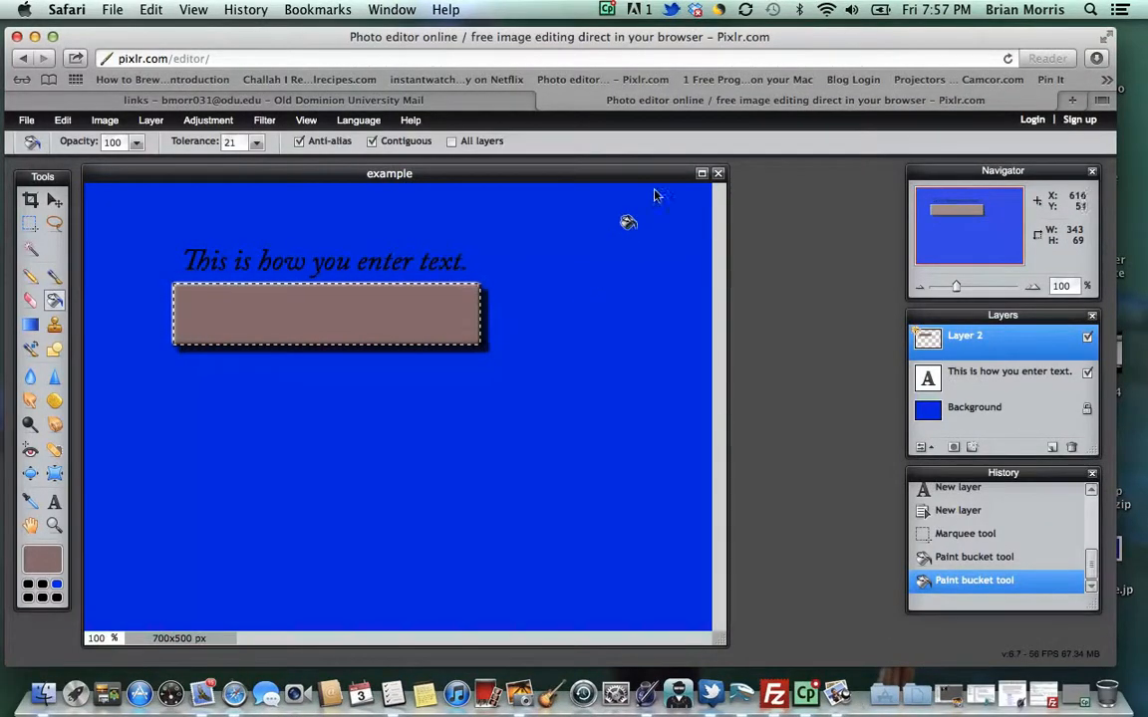
{"action": "left_click", "coordinate": [718, 174]}
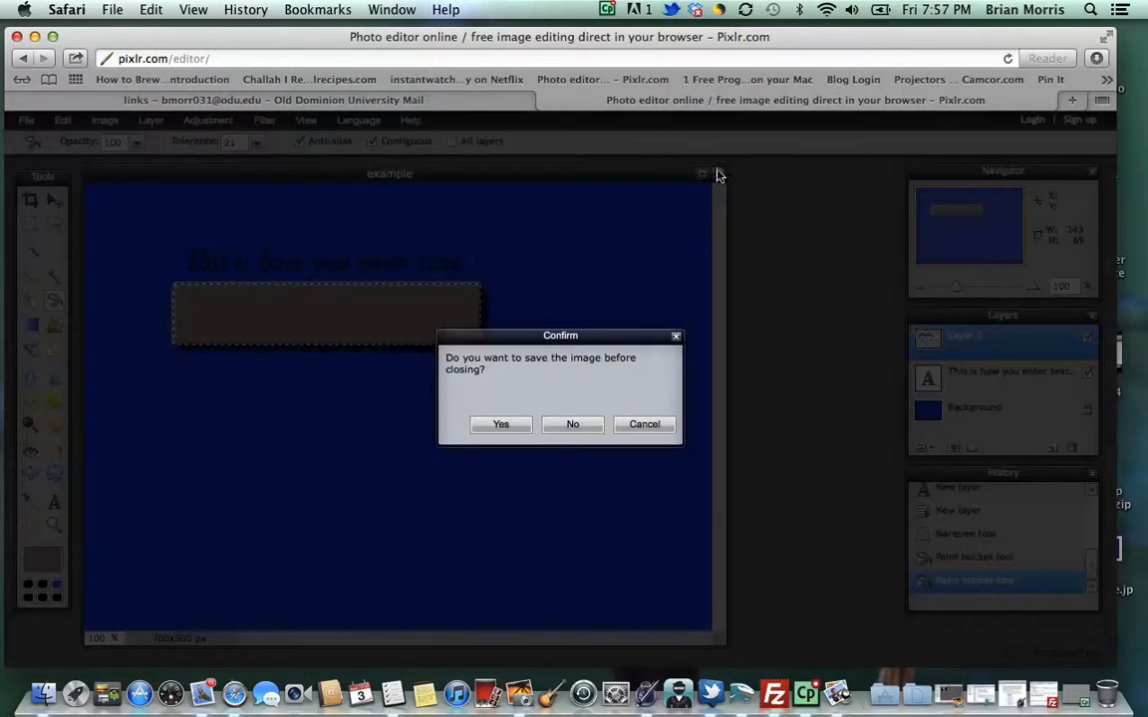
{"action": "left_click", "coordinate": [570, 424]}
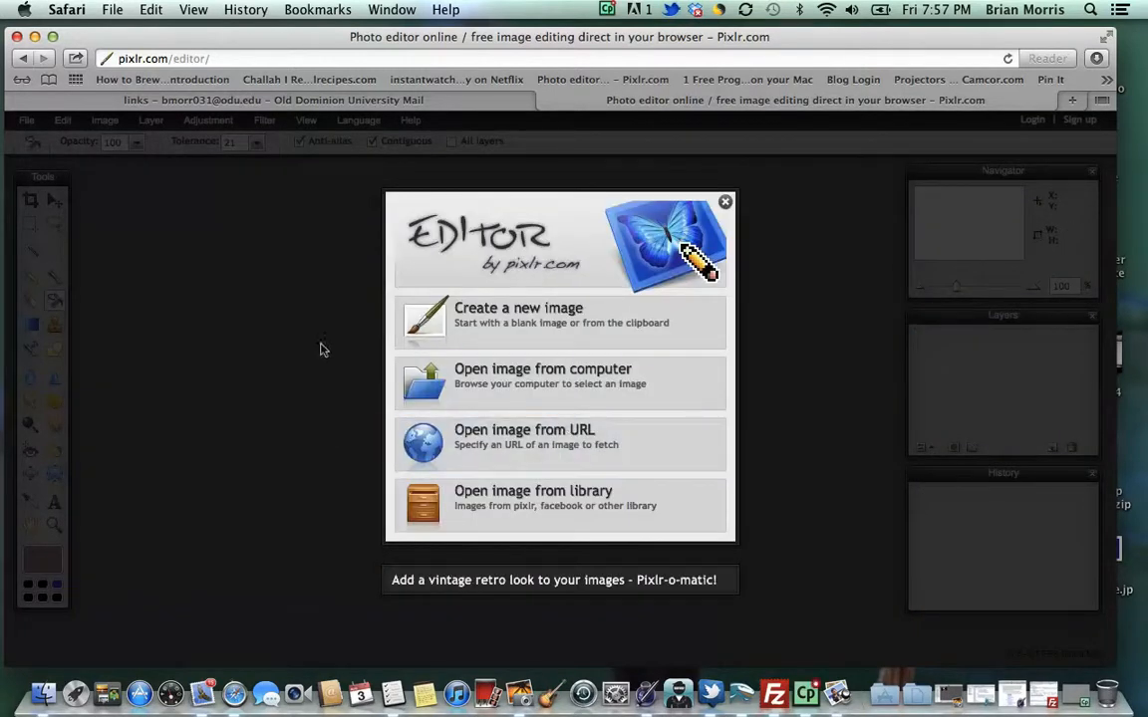
- Open the "Performing at…" photo of the guitarist singing from the computer's iPhoto events
{"action": "left_click", "coordinate": [540, 384]}
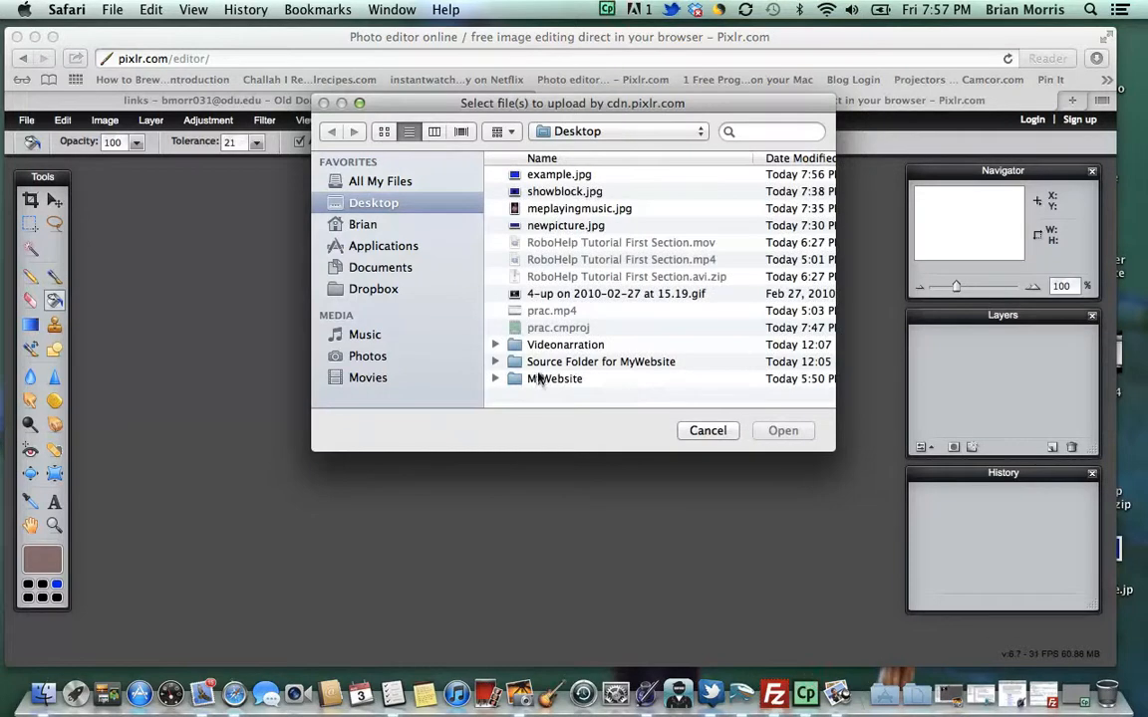
{"action": "left_click", "coordinate": [365, 357]}
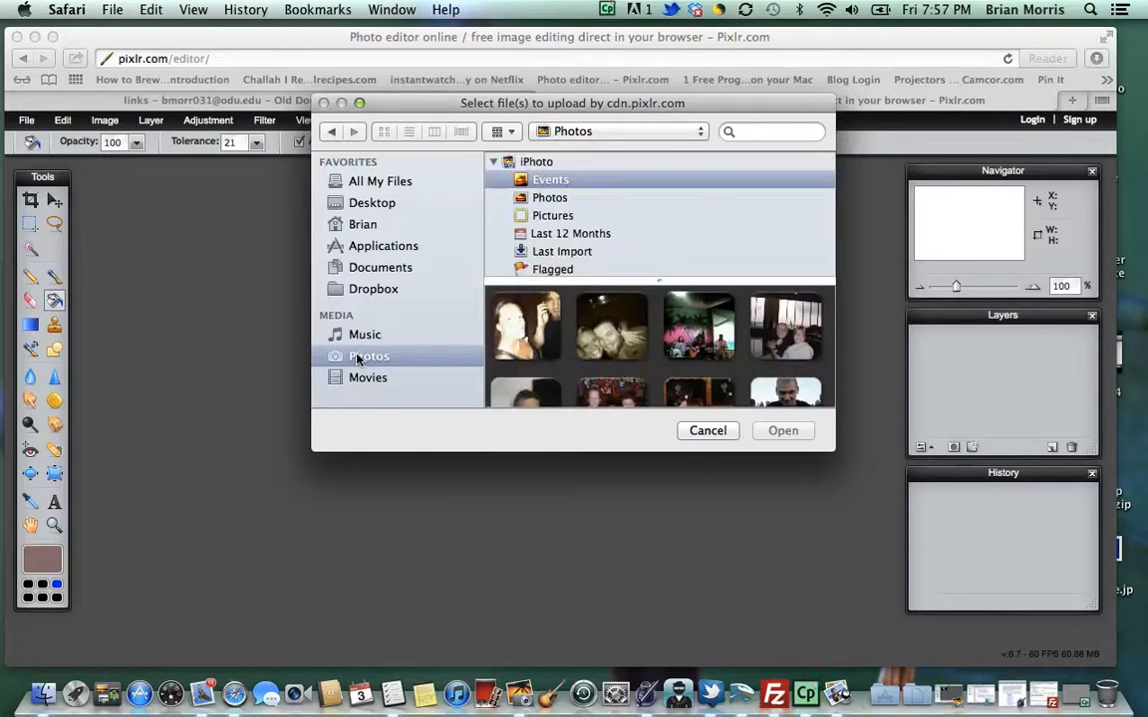
{"action": "scroll", "coordinate": [697, 339], "scroll_direction": "down", "scroll_amount": 5}
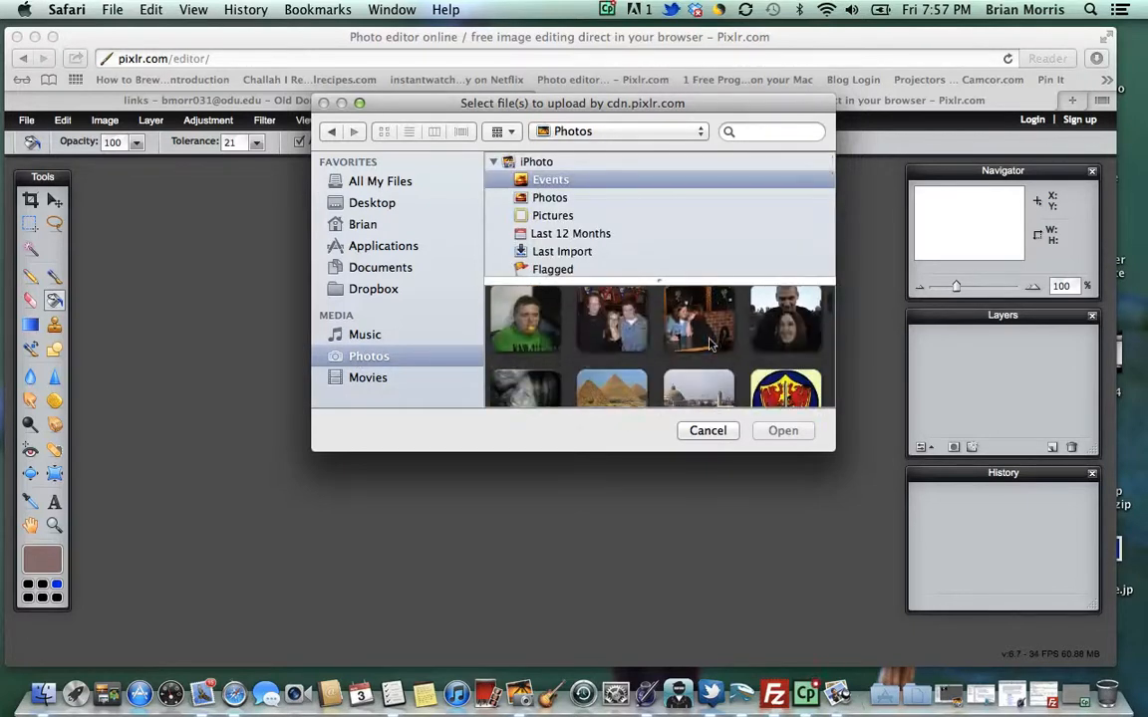
{"action": "scroll", "coordinate": [710, 344], "scroll_direction": "down", "scroll_amount": 3}
{"action": "left_click", "coordinate": [701, 353]}
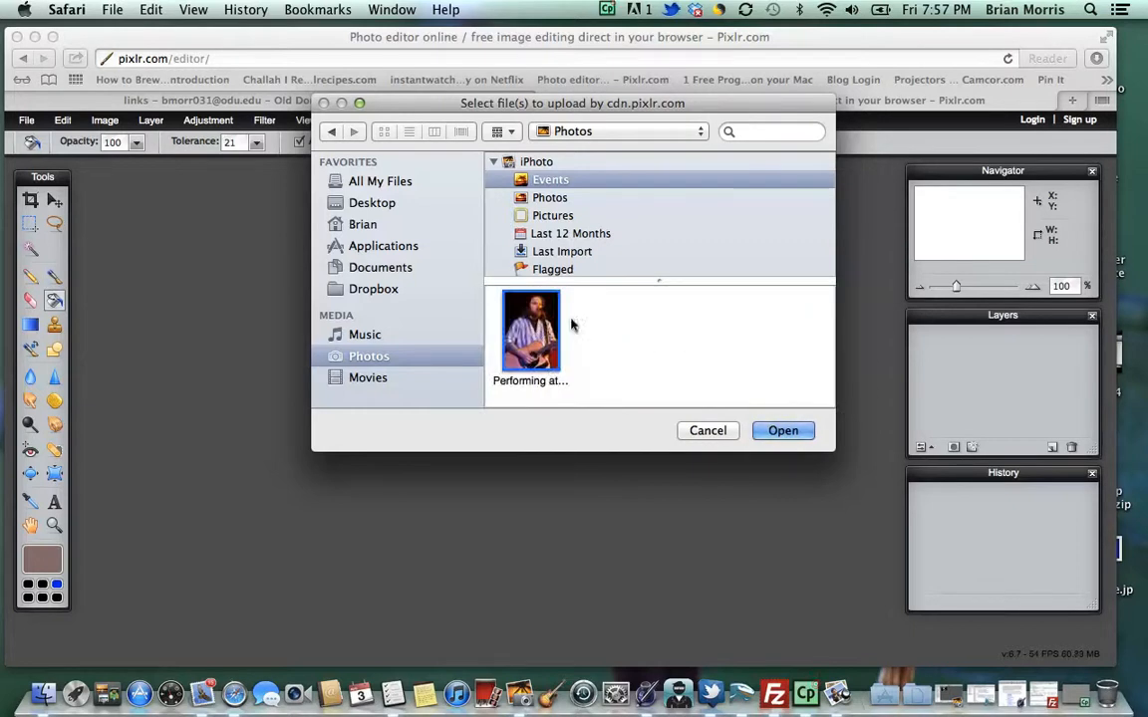
{"action": "left_click", "coordinate": [782, 430]}
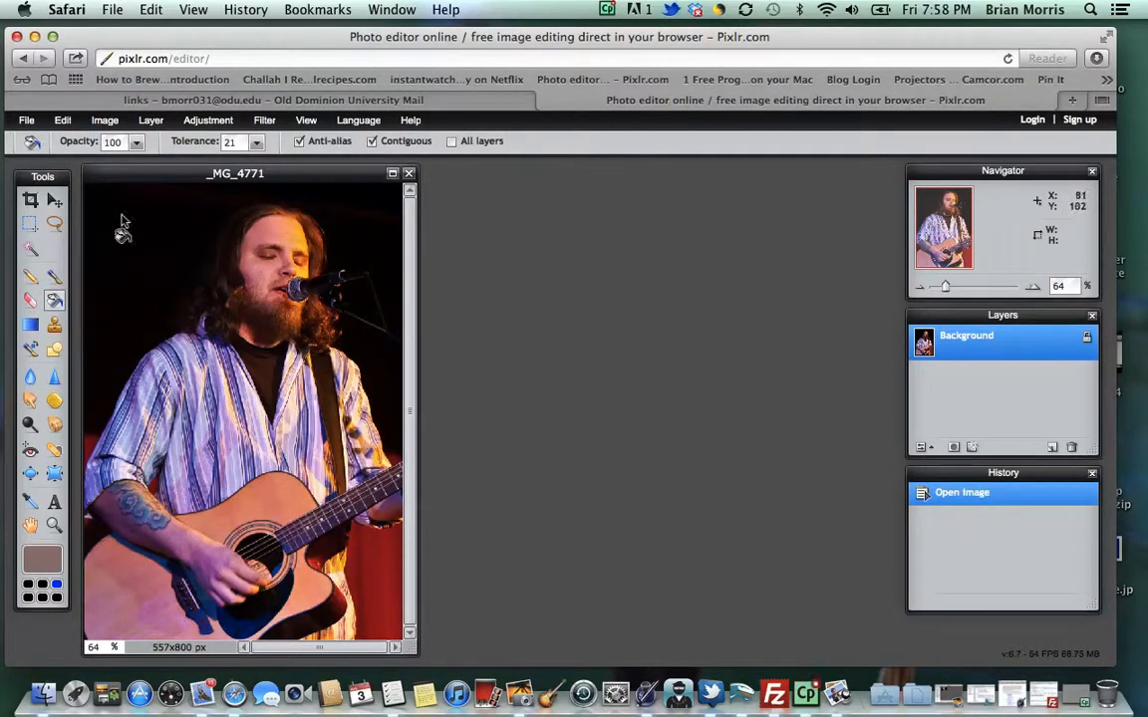
- Apply a Brightness & Contrast adjustment to the photo with brightness 5 and contrast 5
{"action": "left_click", "coordinate": [200, 120]}
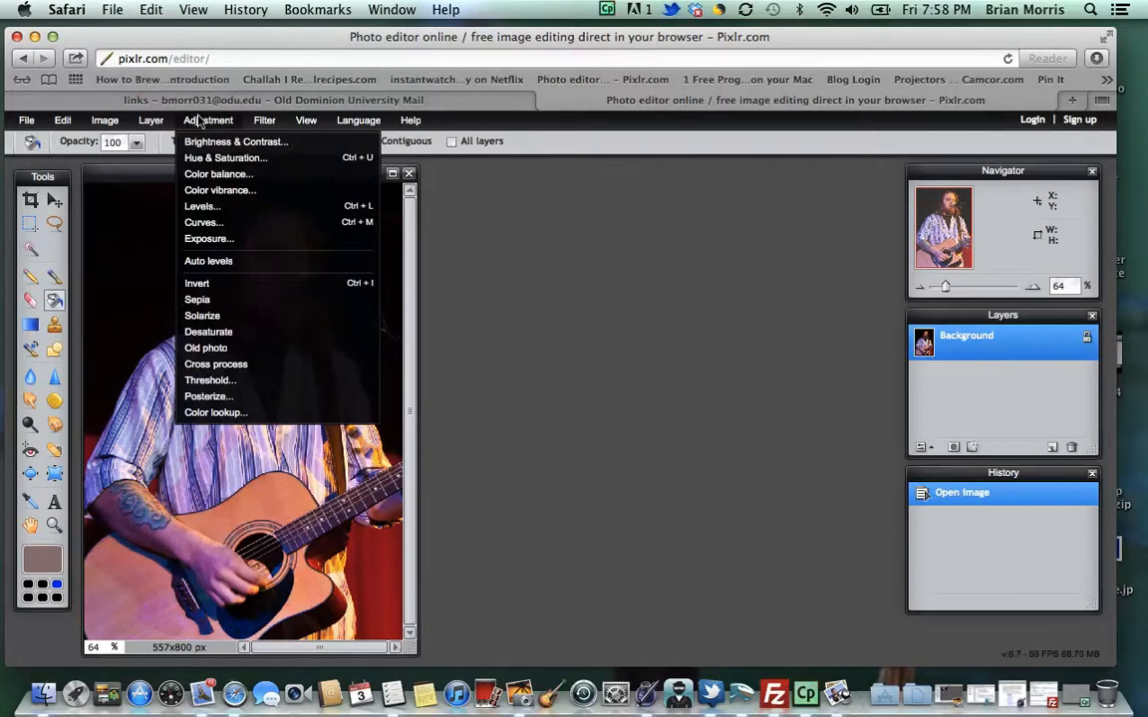
{"action": "left_click", "coordinate": [221, 142]}
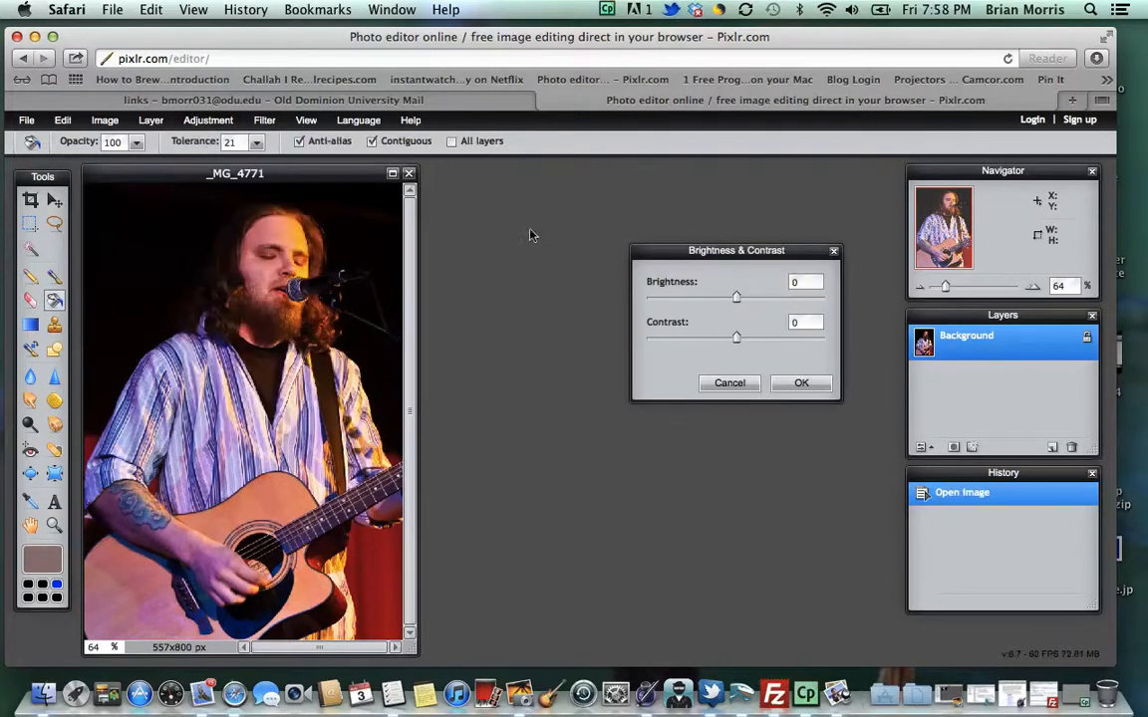
{"action": "mouse_move", "coordinate": [735, 297]}
{"action": "left_mouse_down"}
{"action": "mouse_move", "coordinate": [783, 297]}
{"action": "mouse_move", "coordinate": [684, 299]}
{"action": "mouse_move", "coordinate": [731, 300]}
{"action": "mouse_move", "coordinate": [783, 339]}
{"action": "mouse_move", "coordinate": [671, 354]}
{"action": "mouse_move", "coordinate": [686, 338]}
{"action": "mouse_move", "coordinate": [728, 338]}
{"action": "mouse_move", "coordinate": [738, 298]}
{"action": "left_mouse_up"}
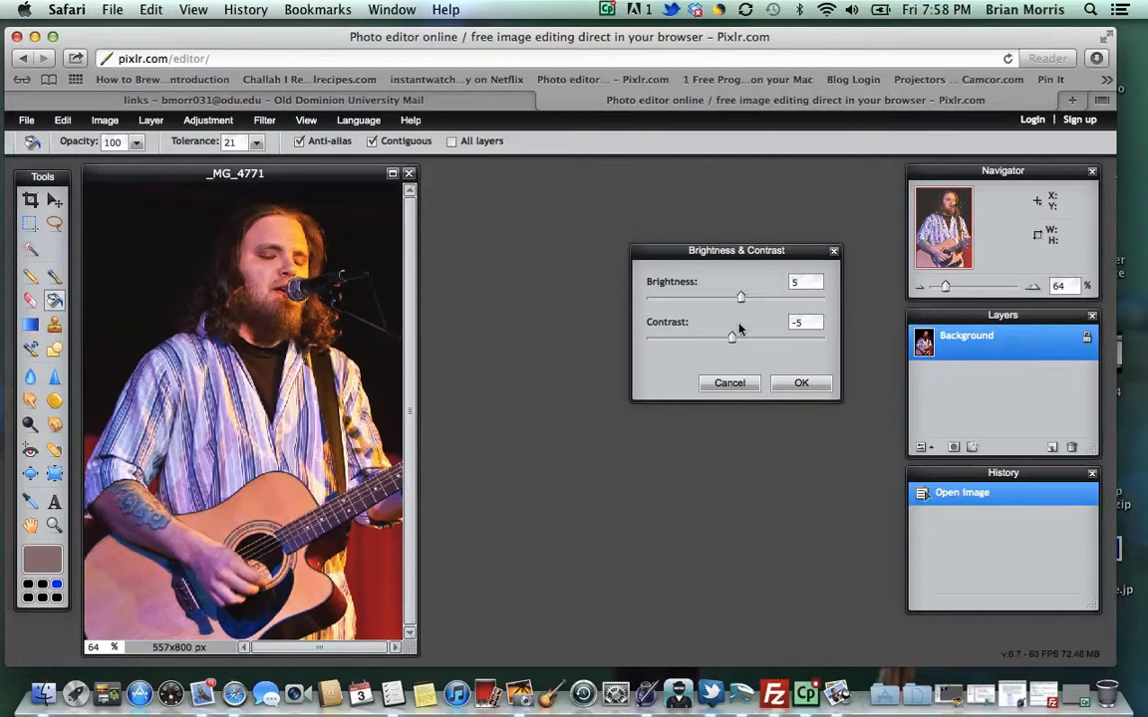
{"action": "left_click_drag", "start_coordinate": [719, 340], "coordinate": [738, 340]}
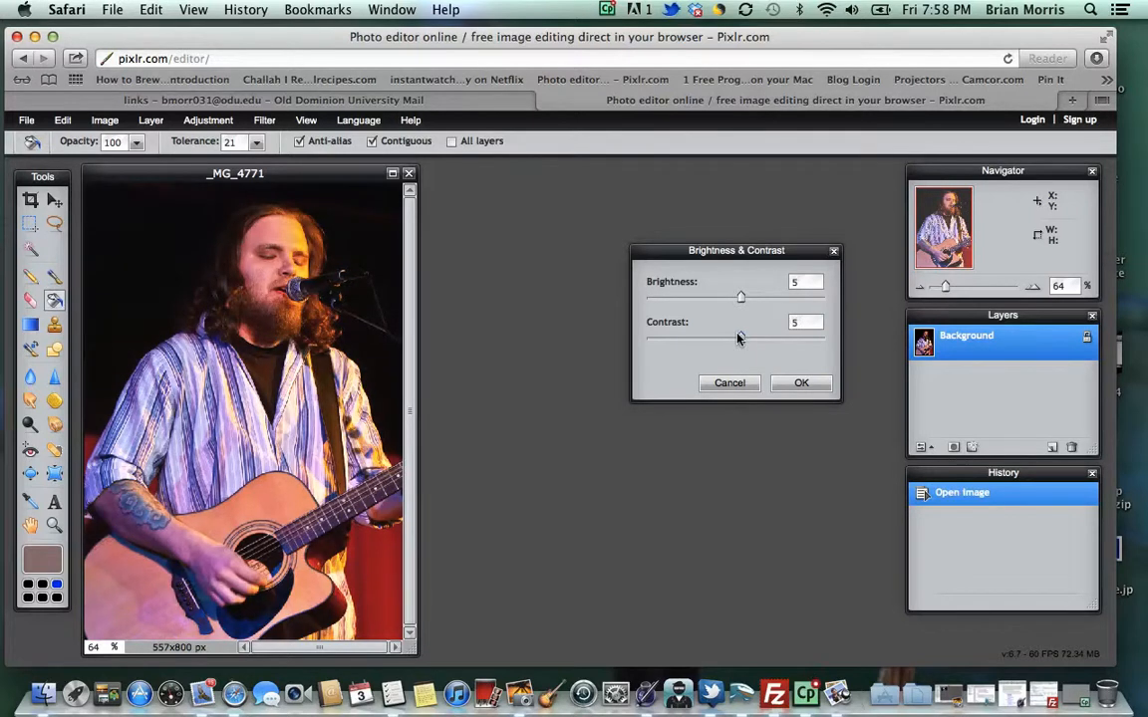
{"action": "left_click", "coordinate": [798, 383]}
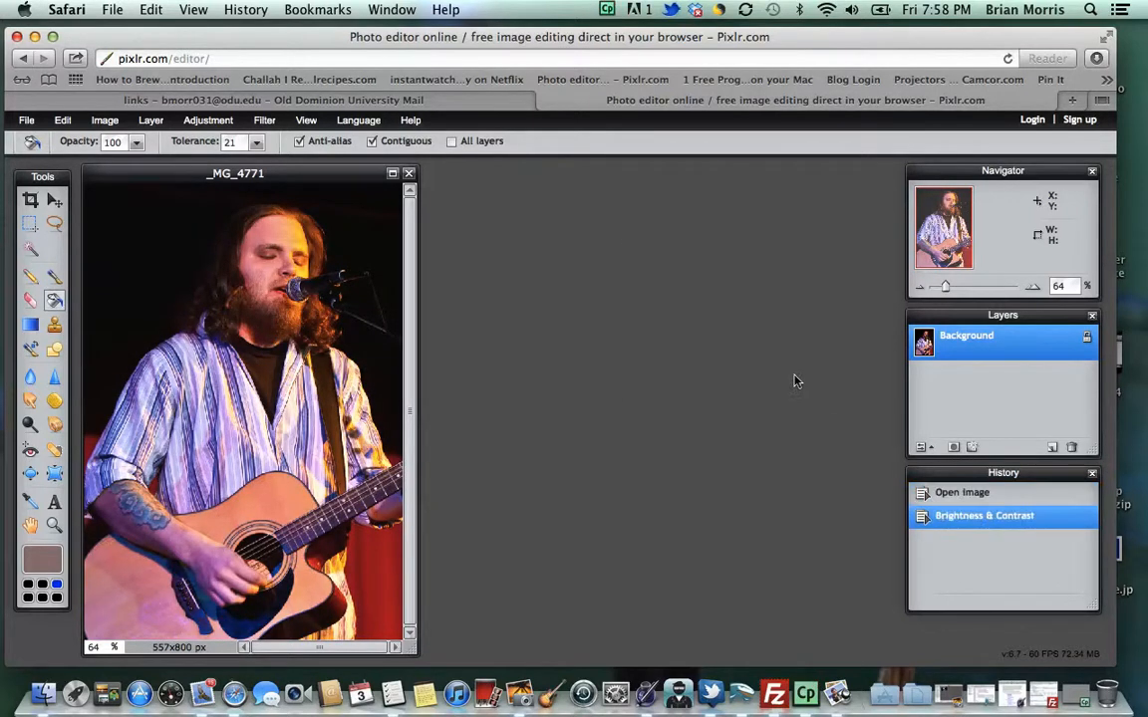
- Apply a Hue & Saturation adjustment with hue -7 and saturation -27, trying Colorize briefly but leaving it off
{"action": "left_click", "coordinate": [213, 120]}
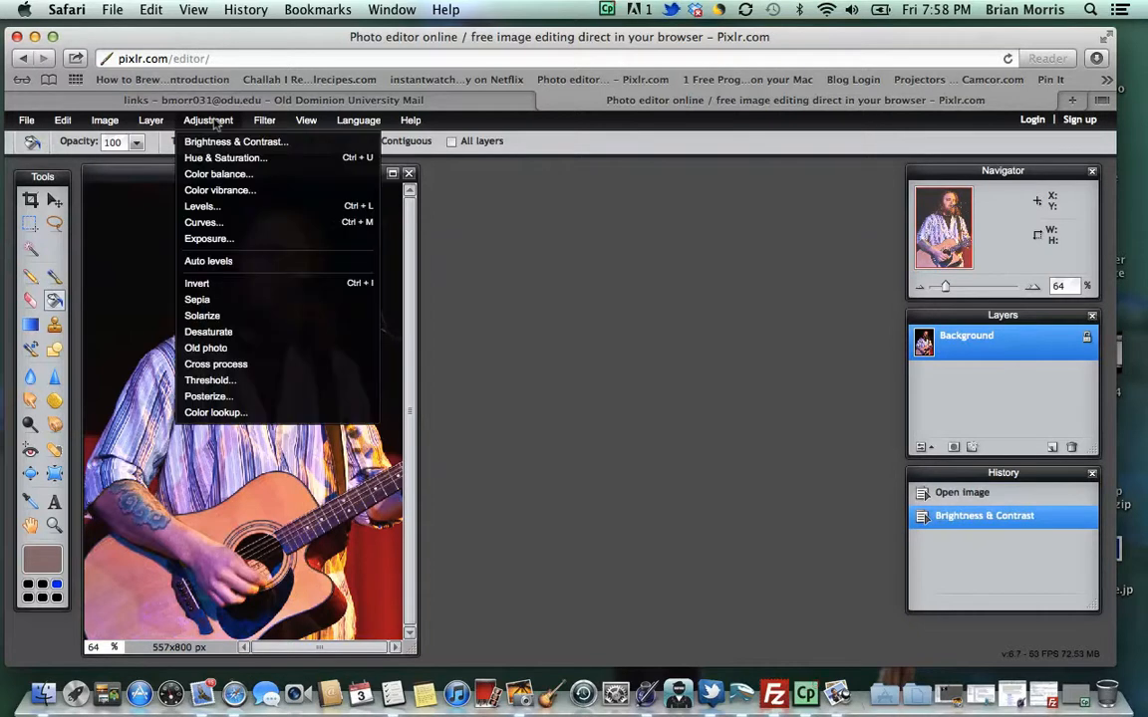
{"action": "left_click", "coordinate": [220, 157]}
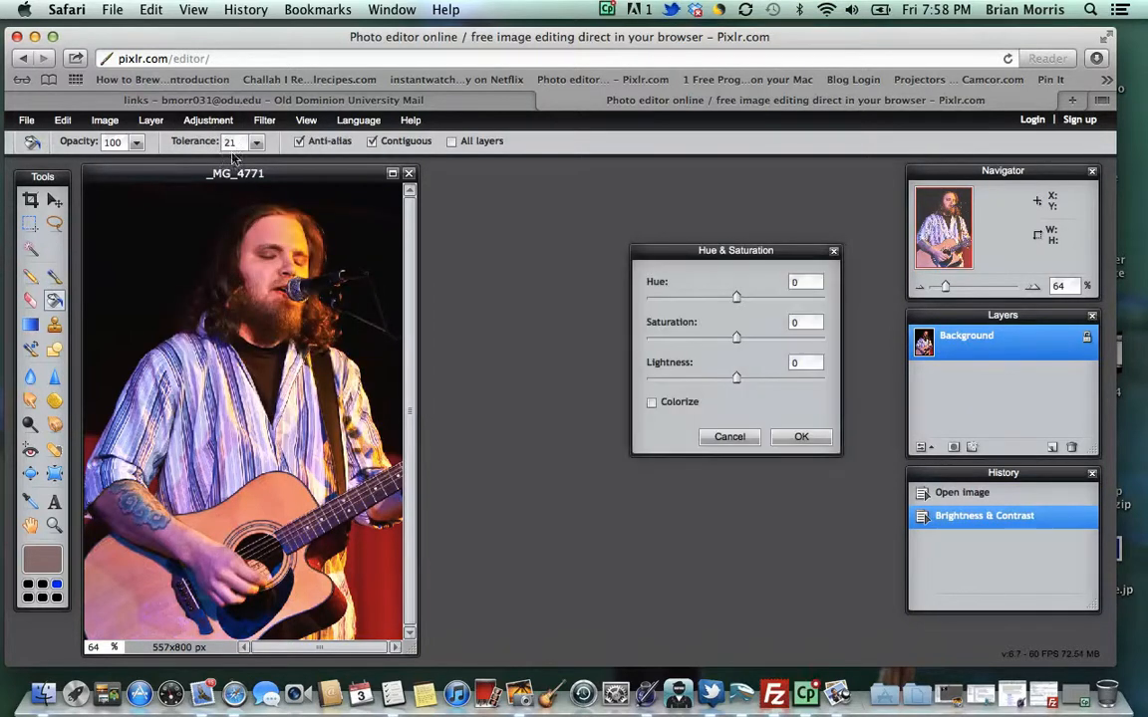
{"action": "mouse_move", "coordinate": [737, 297]}
{"action": "left_mouse_down"}
{"action": "mouse_move", "coordinate": [775, 293]}
{"action": "mouse_move", "coordinate": [686, 302]}
{"action": "mouse_move", "coordinate": [728, 315]}
{"action": "left_mouse_up"}
{"action": "left_click_drag", "start_coordinate": [735, 337], "coordinate": [696, 341]}
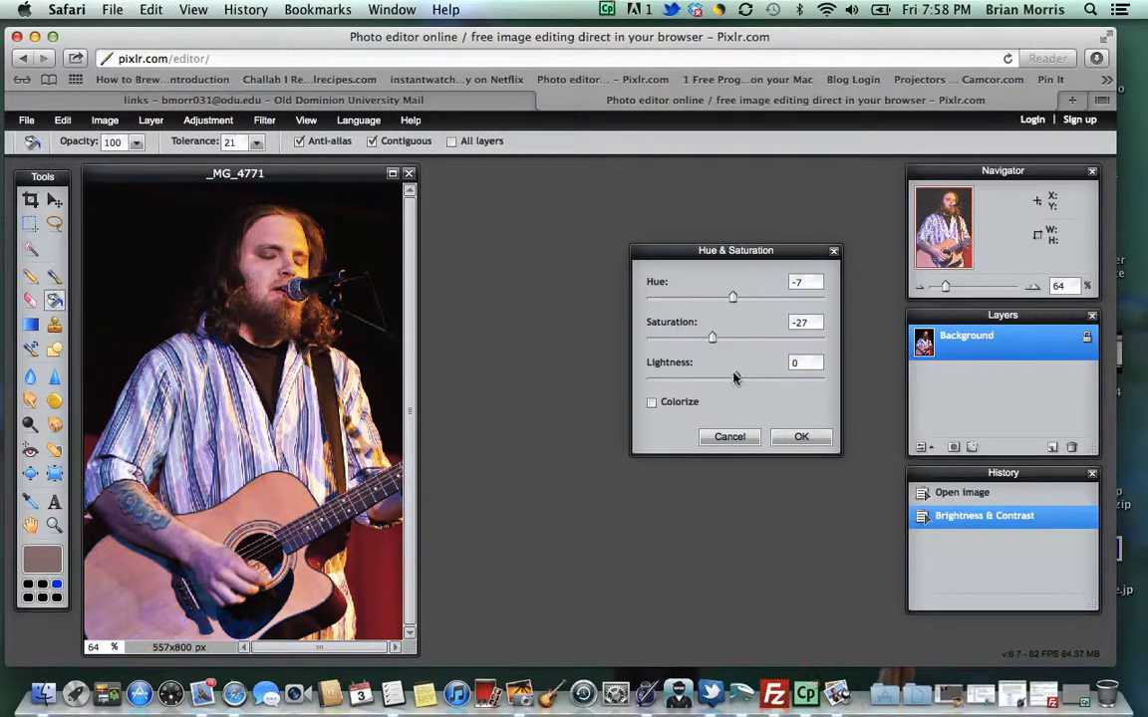
{"action": "mouse_move", "coordinate": [734, 376]}
{"action": "left_mouse_down"}
{"action": "mouse_move", "coordinate": [745, 376]}
{"action": "mouse_move", "coordinate": [733, 377]}
{"action": "left_mouse_up"}
{"action": "left_click", "coordinate": [651, 402]}
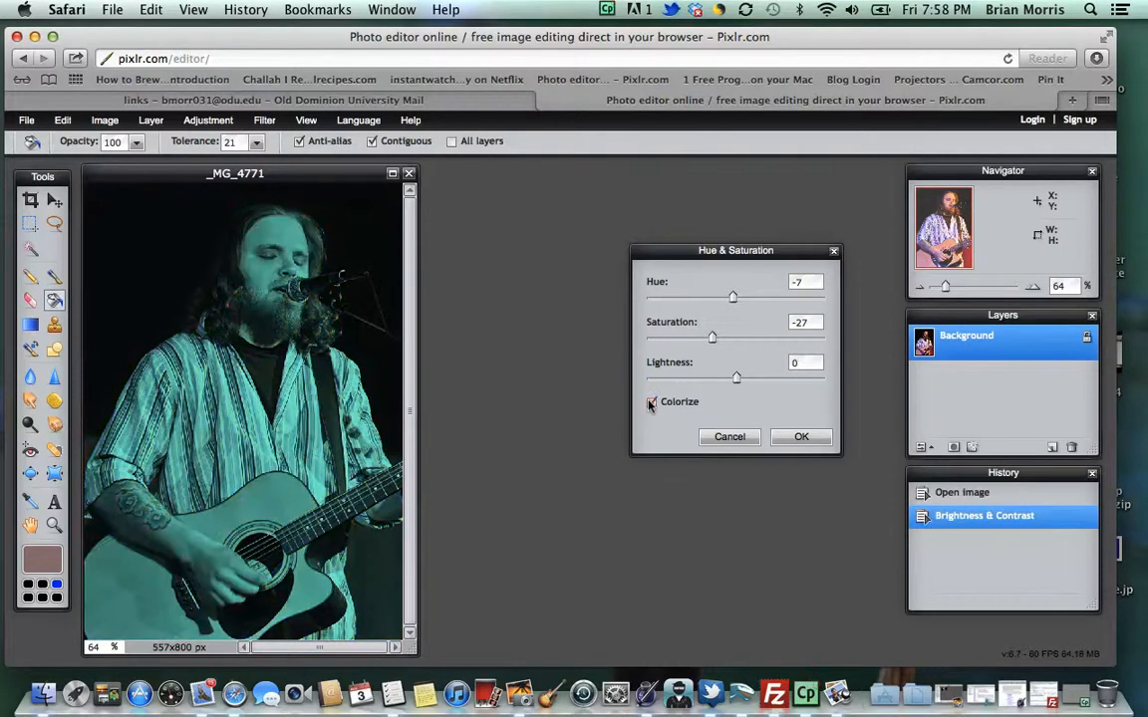
{"action": "left_click", "coordinate": [651, 402]}
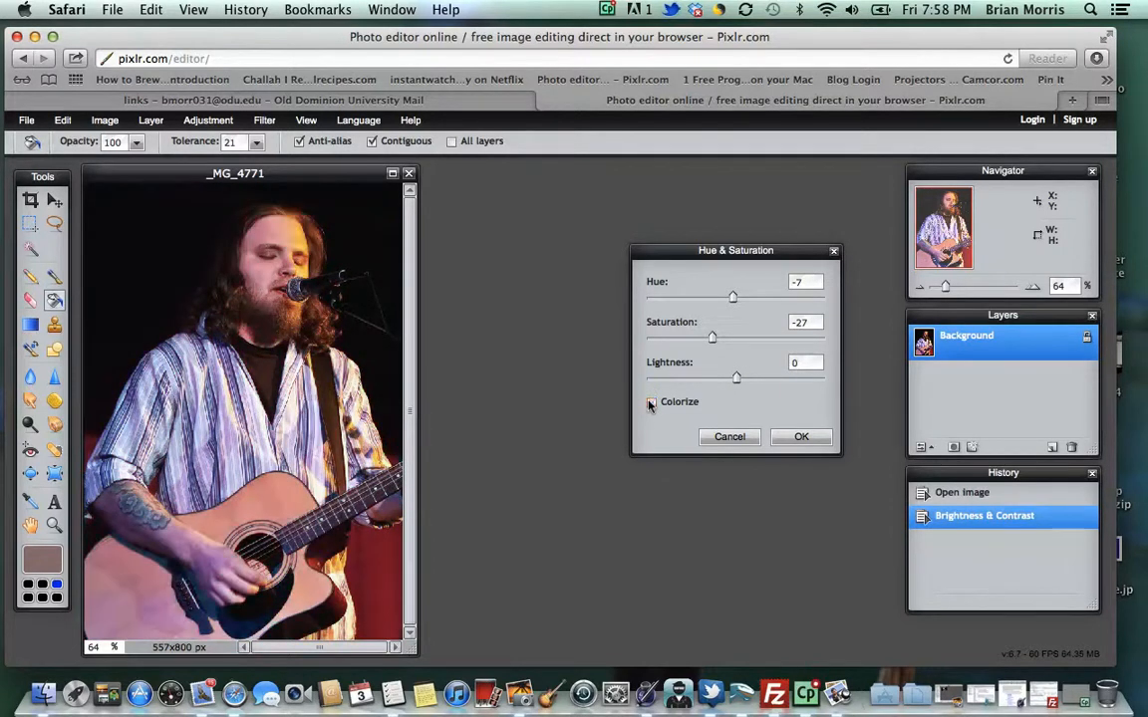
{"action": "left_click", "coordinate": [802, 438]}
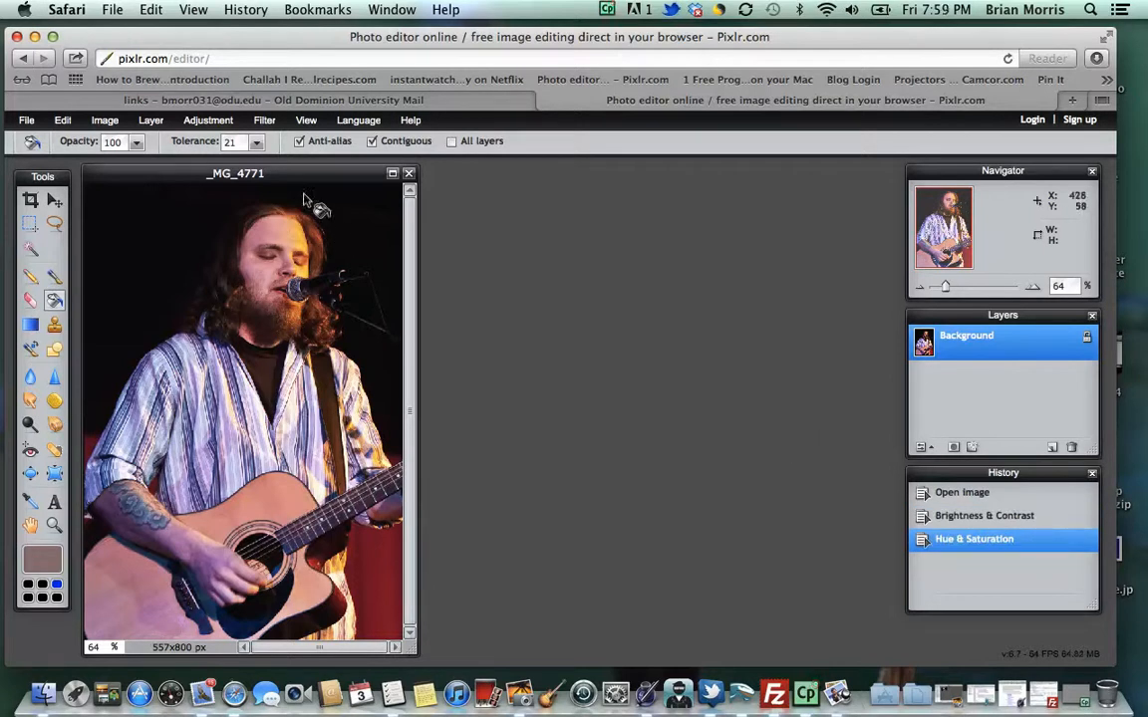
{"action": "left_click", "coordinate": [215, 121]}
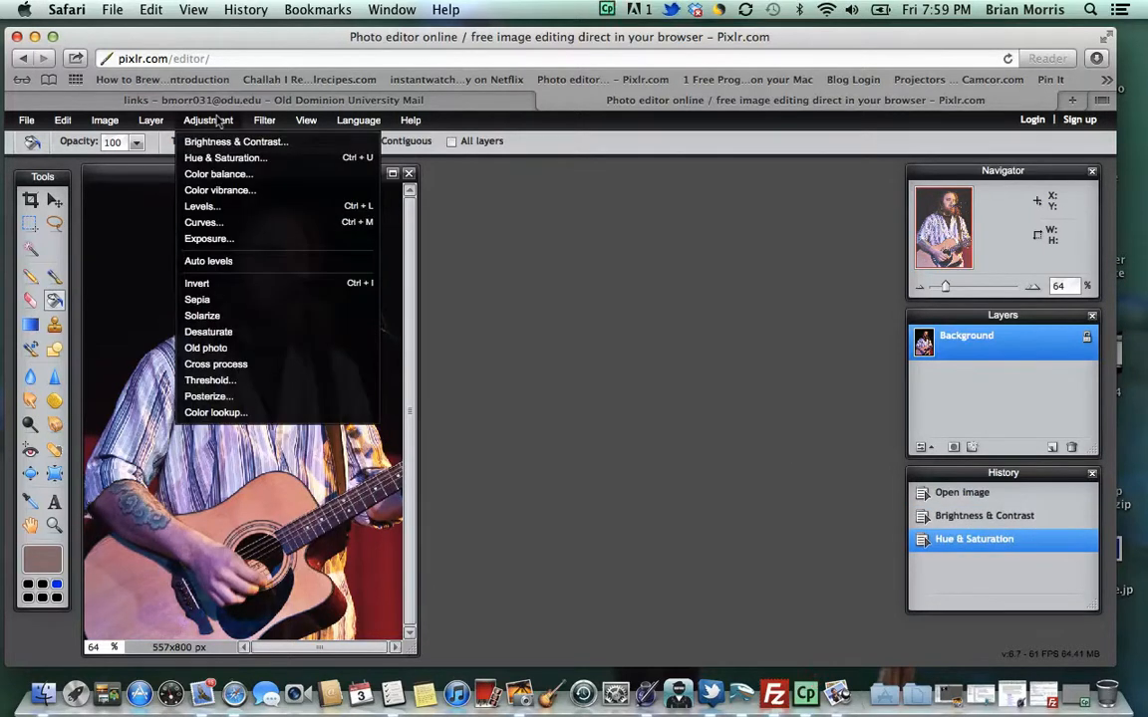
{"action": "left_click", "coordinate": [205, 173]}
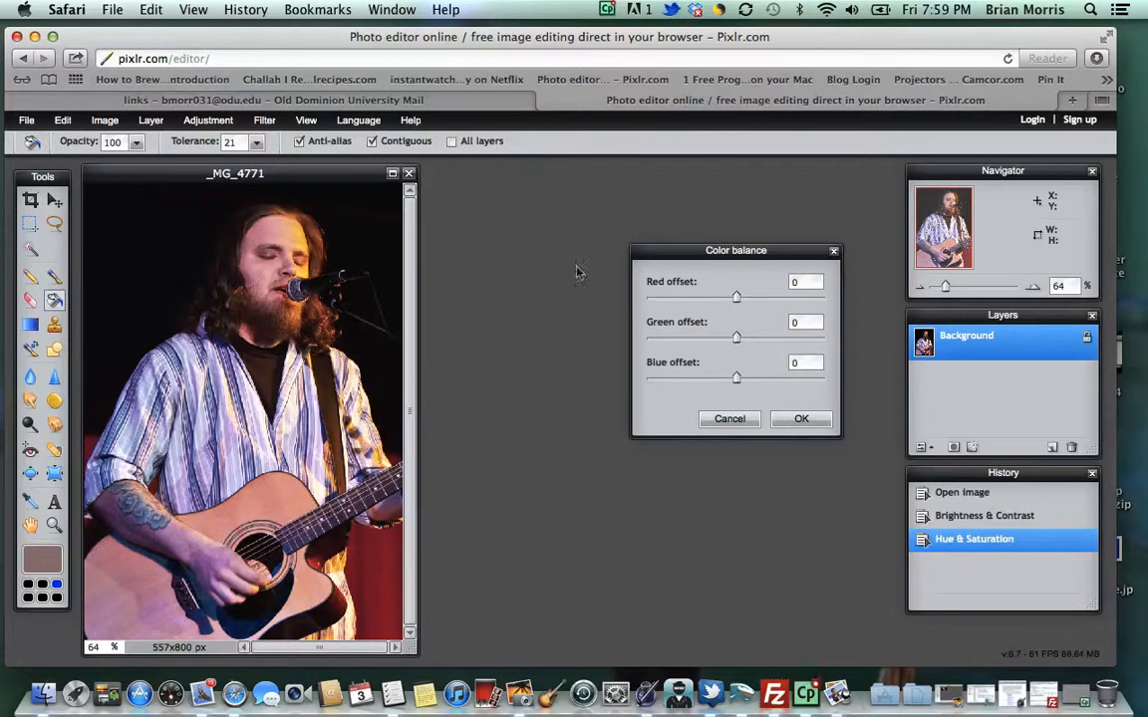
{"action": "left_click", "coordinate": [730, 418]}
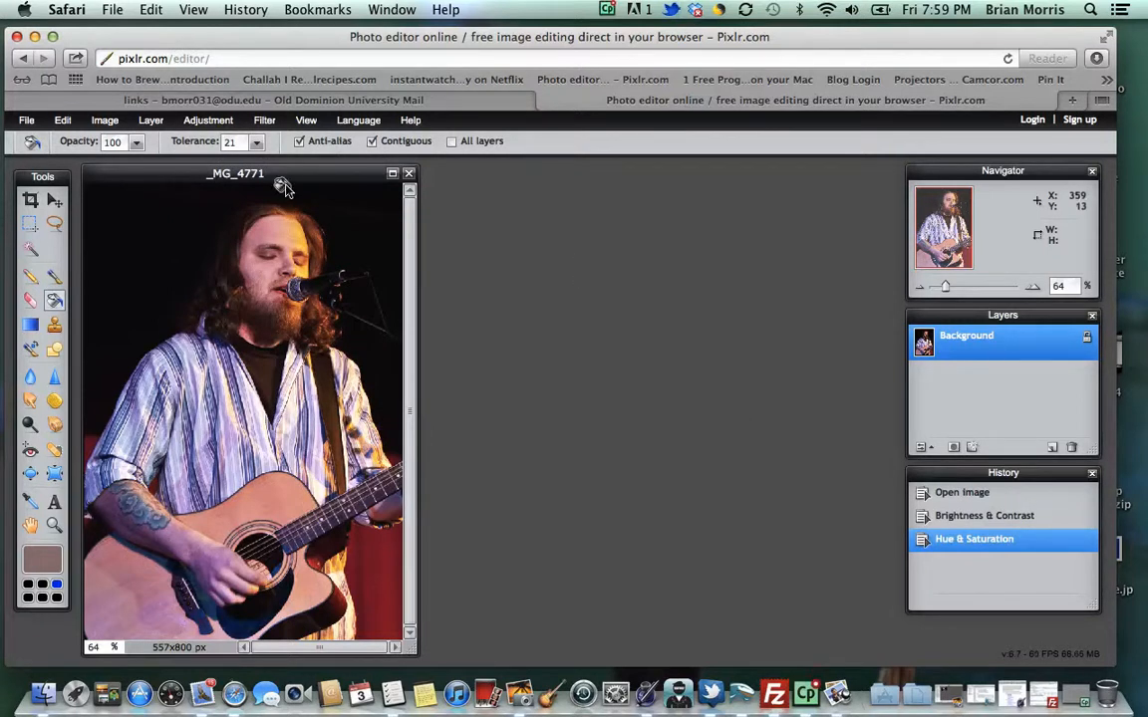
- Apply a Color vibrance adjustment of 63 to the photo
{"action": "left_click", "coordinate": [192, 120]}
{"action": "left_click", "coordinate": [218, 191]}
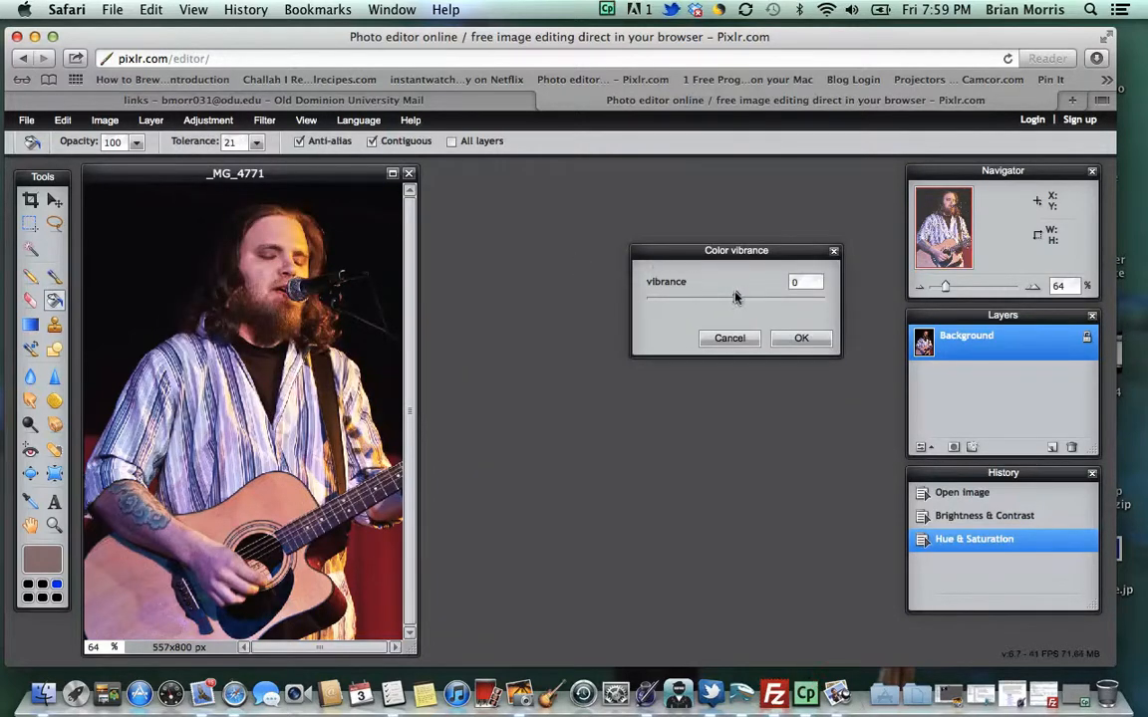
{"action": "left_click_drag", "start_coordinate": [737, 297], "coordinate": [790, 293]}
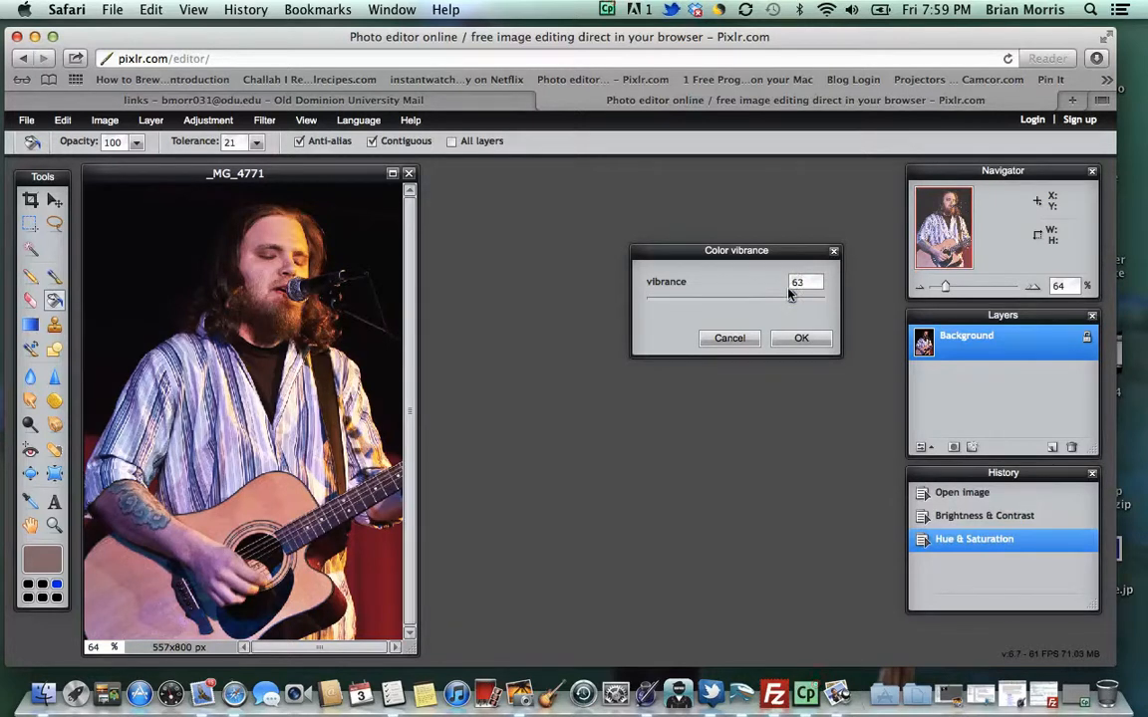
{"action": "left_click", "coordinate": [797, 338]}
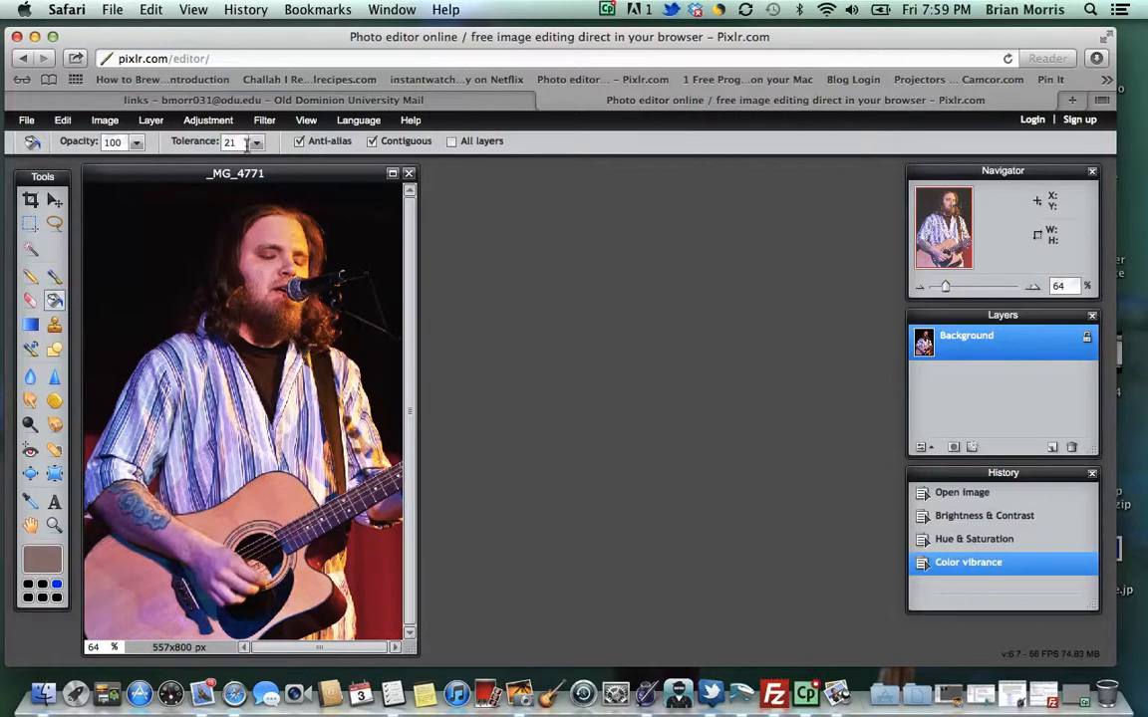
- Try the Invert, Colder and Warmer presets in Curves, show the histogram, and cancel the adjustment
{"action": "left_click", "coordinate": [182, 121]}
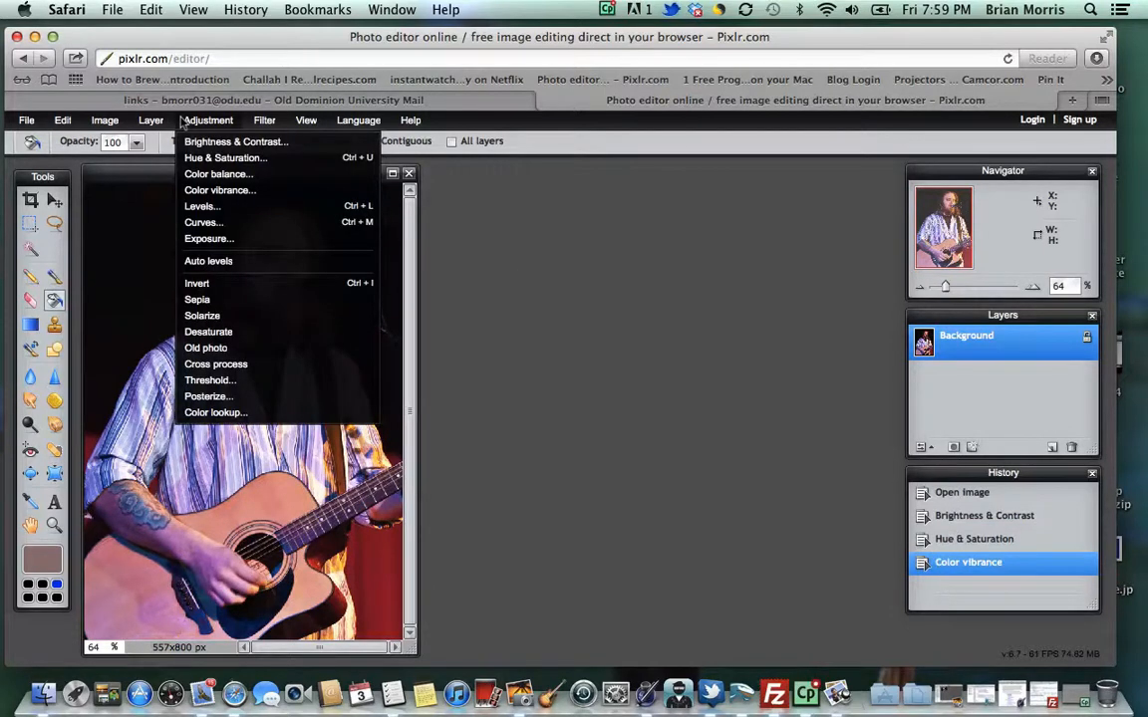
{"action": "left_click", "coordinate": [241, 228]}
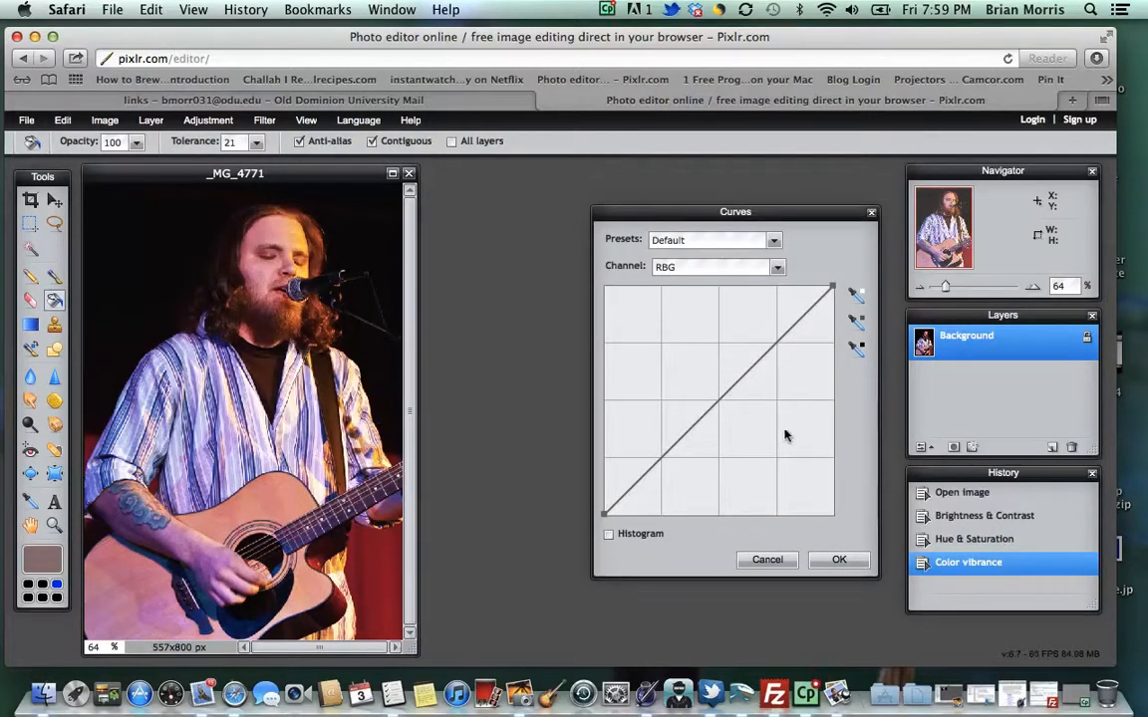
{"action": "left_click", "coordinate": [748, 240]}
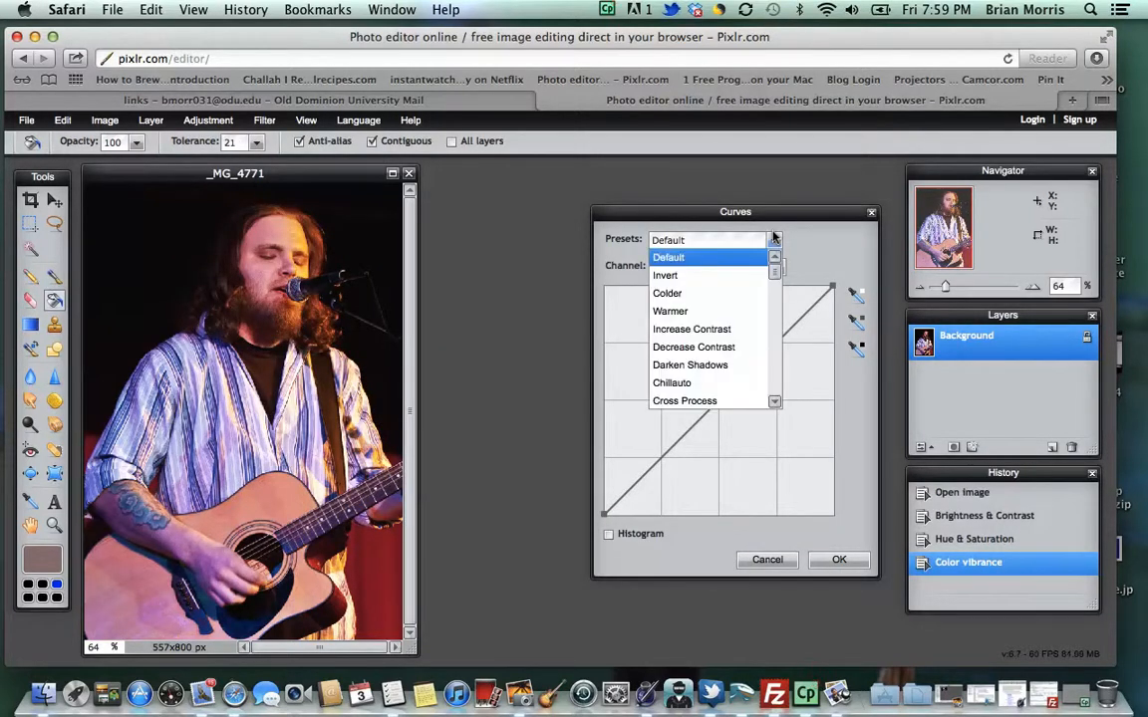
{"action": "left_click", "coordinate": [713, 275]}
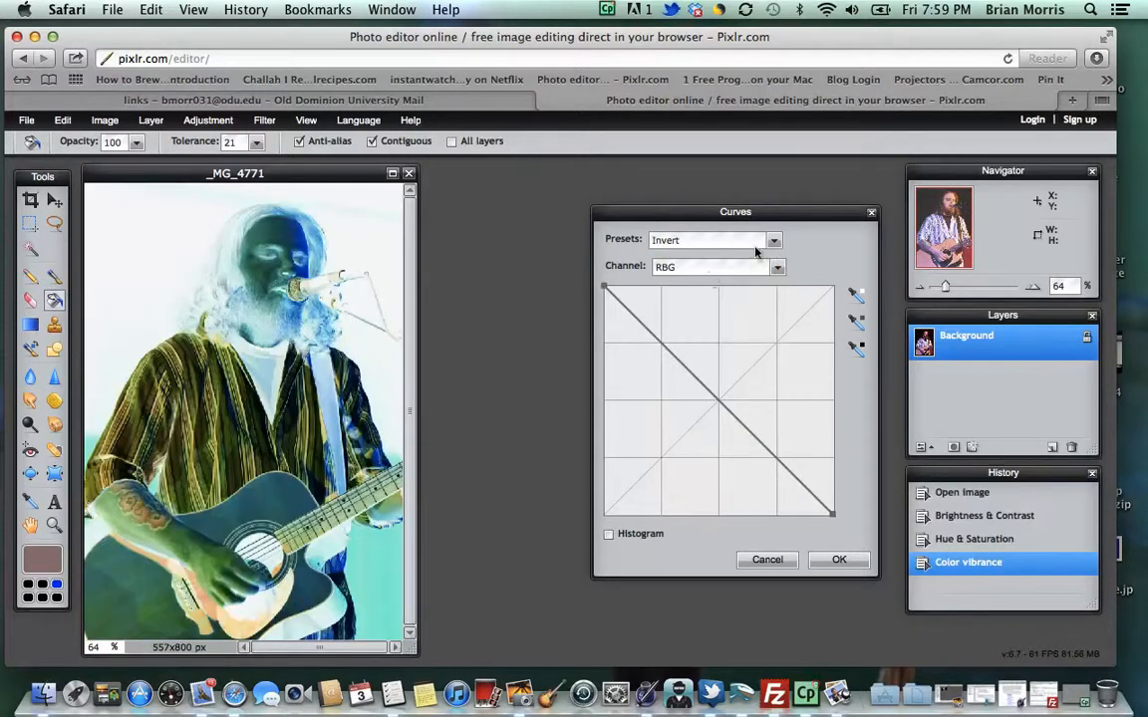
{"action": "left_click", "coordinate": [773, 239]}
{"action": "left_click", "coordinate": [715, 290]}
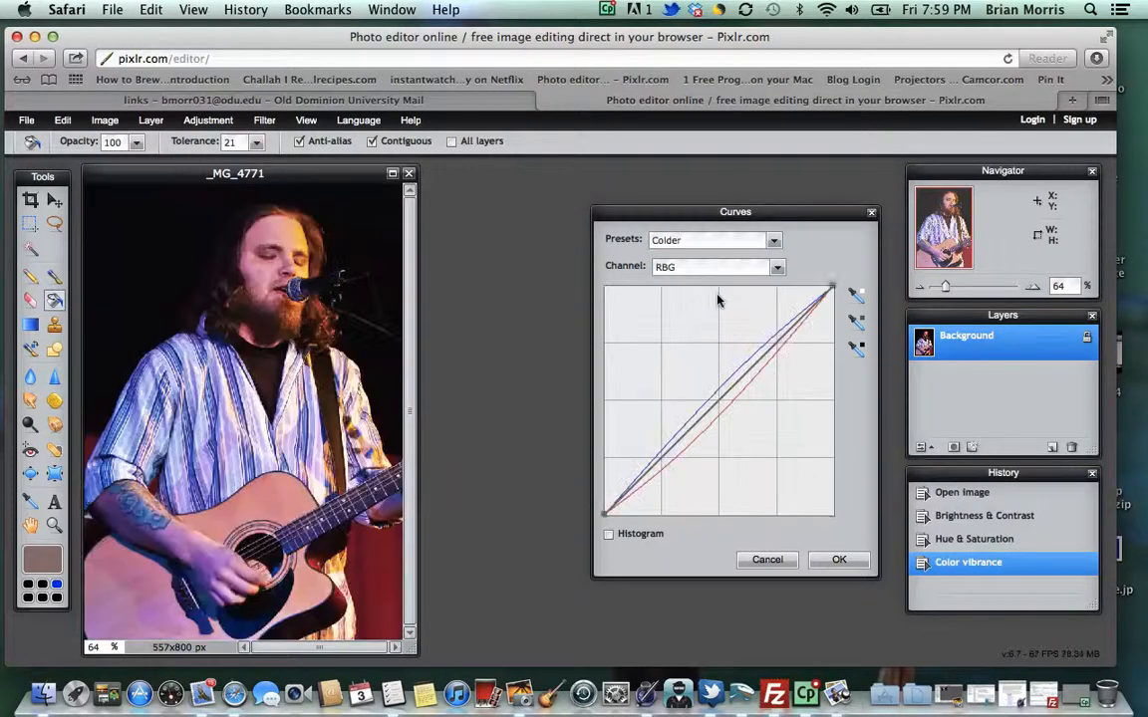
{"action": "left_click", "coordinate": [774, 240]}
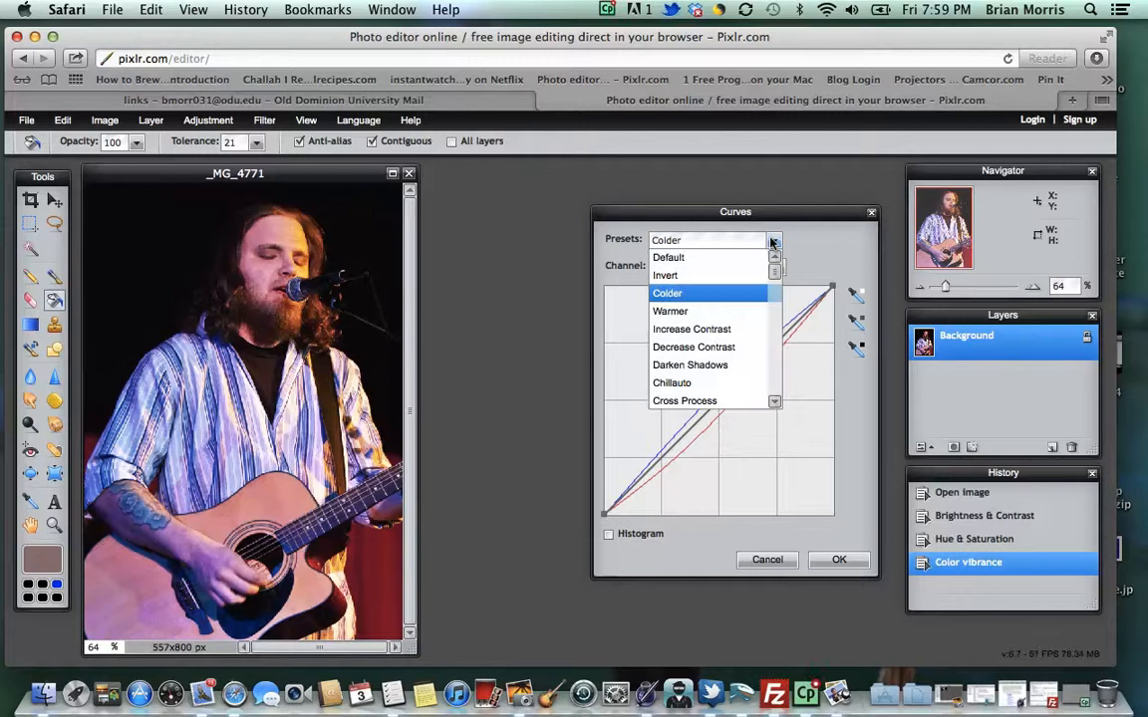
{"action": "left_click", "coordinate": [714, 313]}
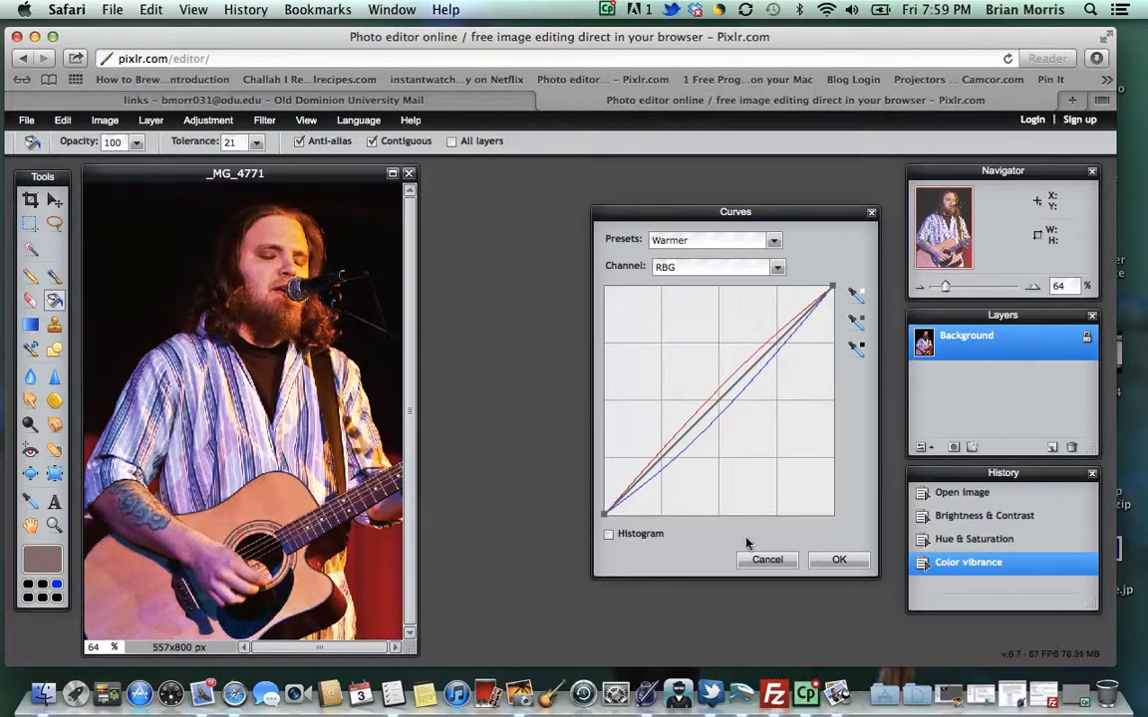
{"action": "left_click", "coordinate": [608, 534]}
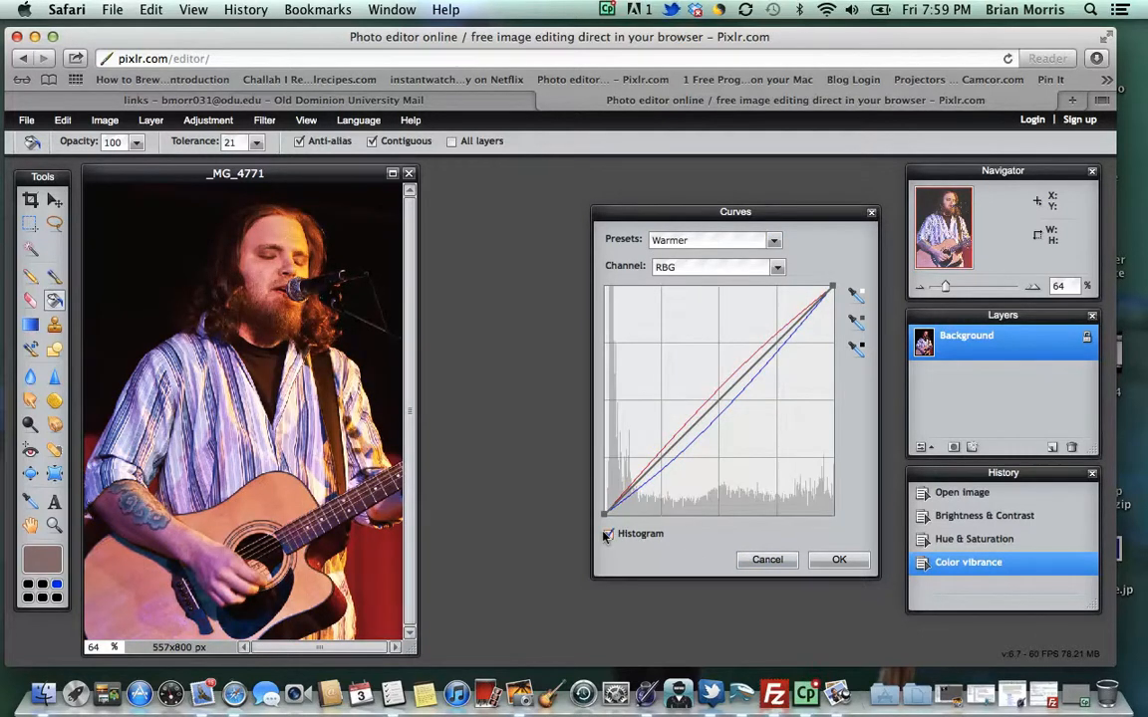
{"action": "left_click", "coordinate": [767, 560]}
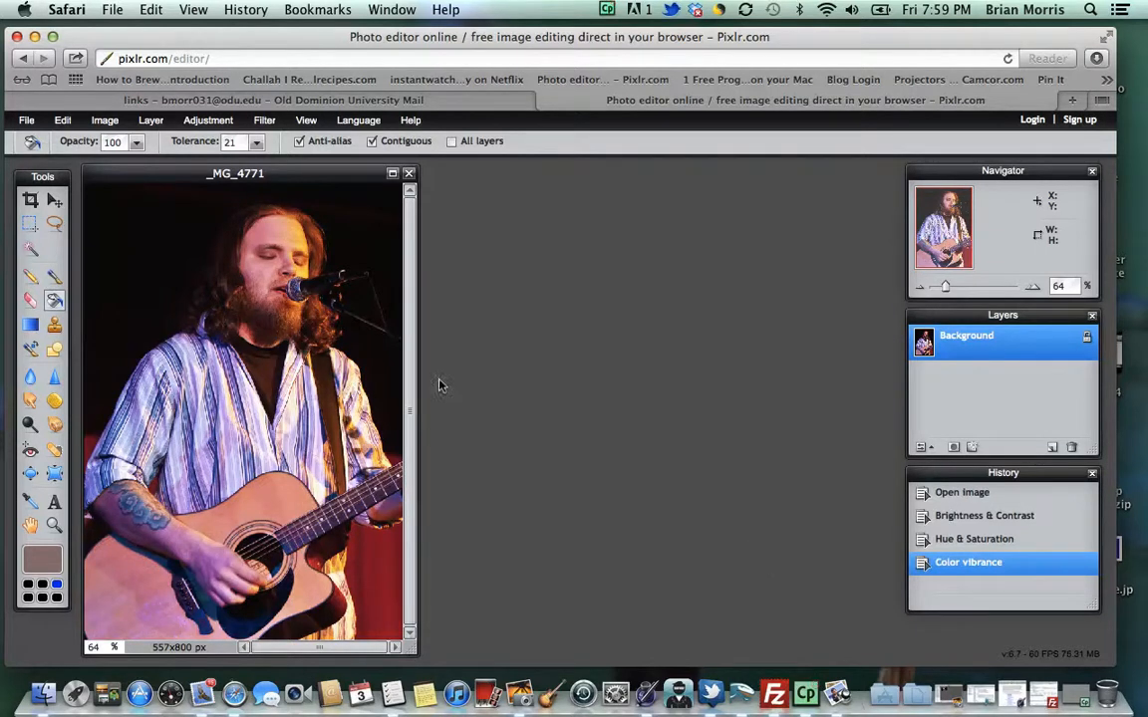
- Try the Scanlines filter on the photo, varying its amount, and cancel it
{"action": "left_click", "coordinate": [263, 120]}
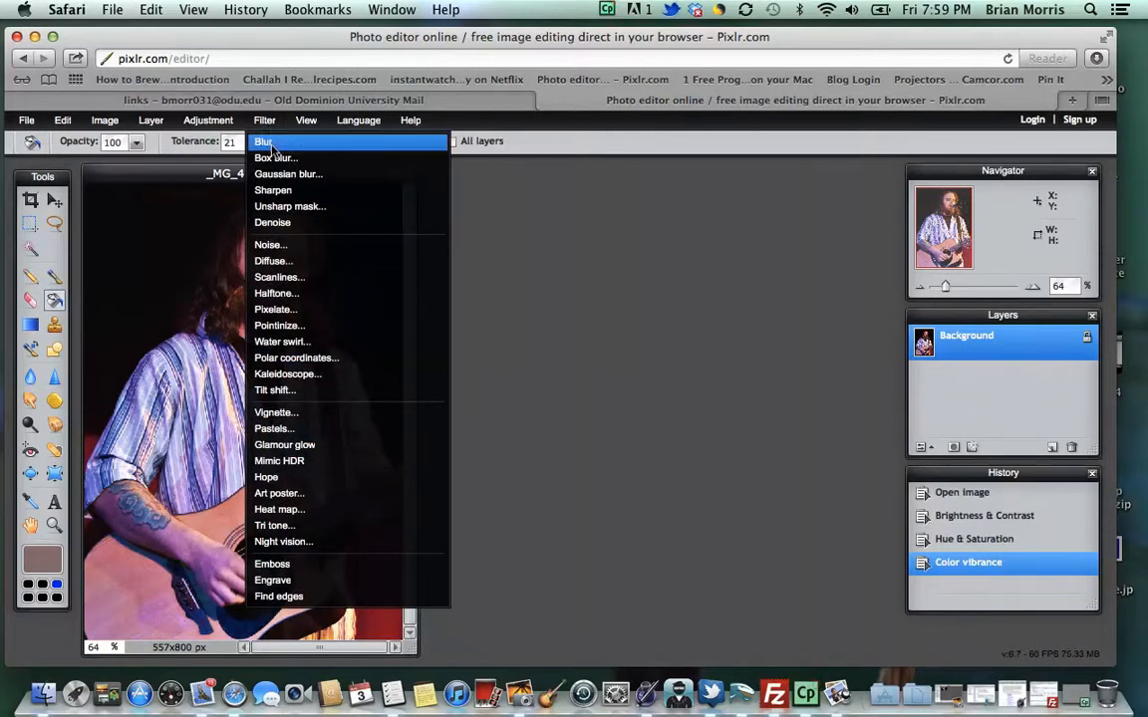
{"action": "left_click", "coordinate": [296, 276]}
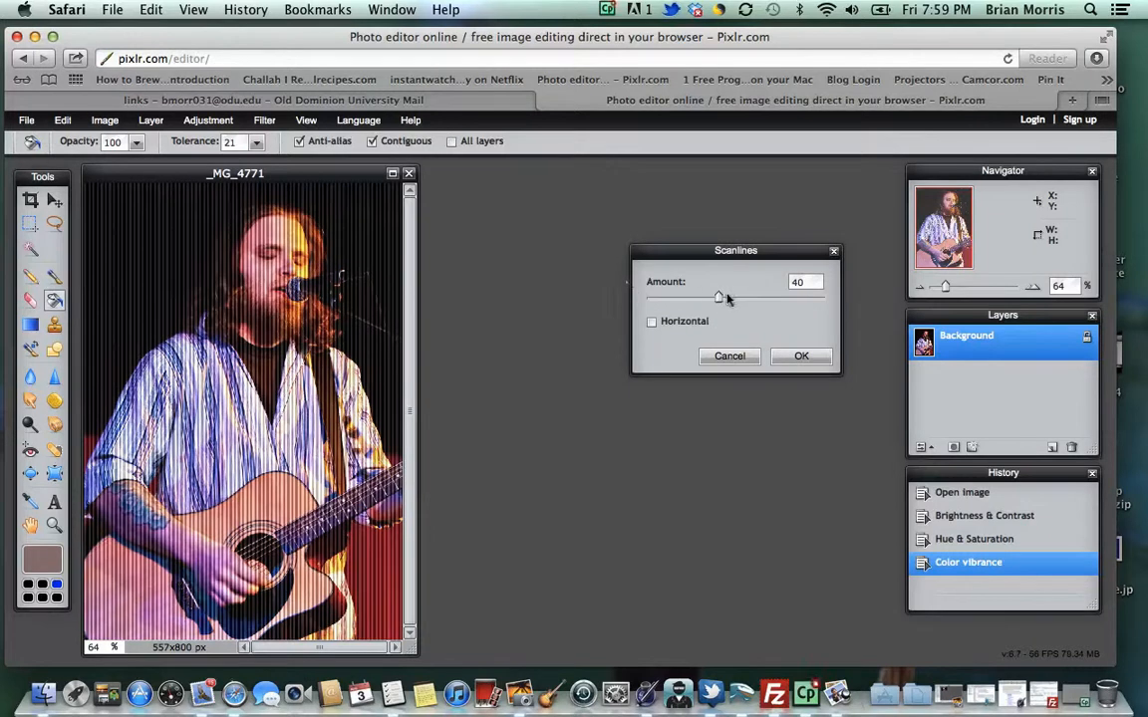
{"action": "mouse_move", "coordinate": [716, 296]}
{"action": "left_mouse_down"}
{"action": "mouse_move", "coordinate": [782, 296]}
{"action": "mouse_move", "coordinate": [652, 299]}
{"action": "mouse_move", "coordinate": [720, 295]}
{"action": "left_mouse_up"}
{"action": "left_click", "coordinate": [730, 356]}
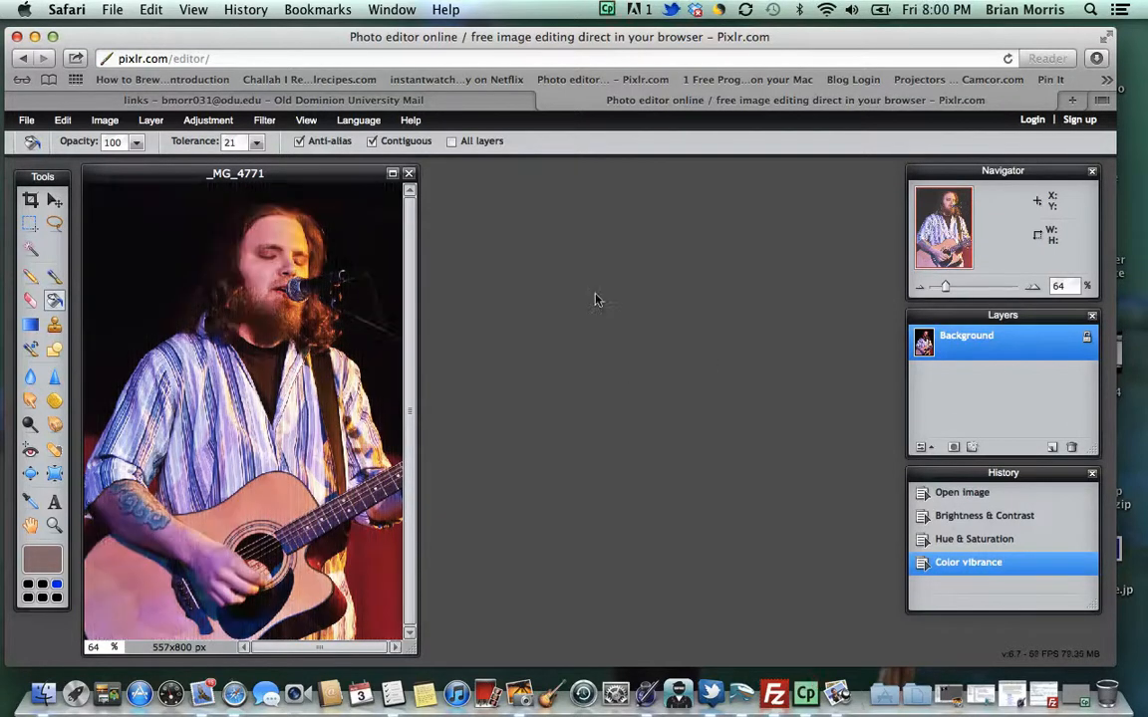
- Try the Pixelate filter on the photo, varying the cell size up to 6, and cancel it
{"action": "left_click", "coordinate": [263, 119]}
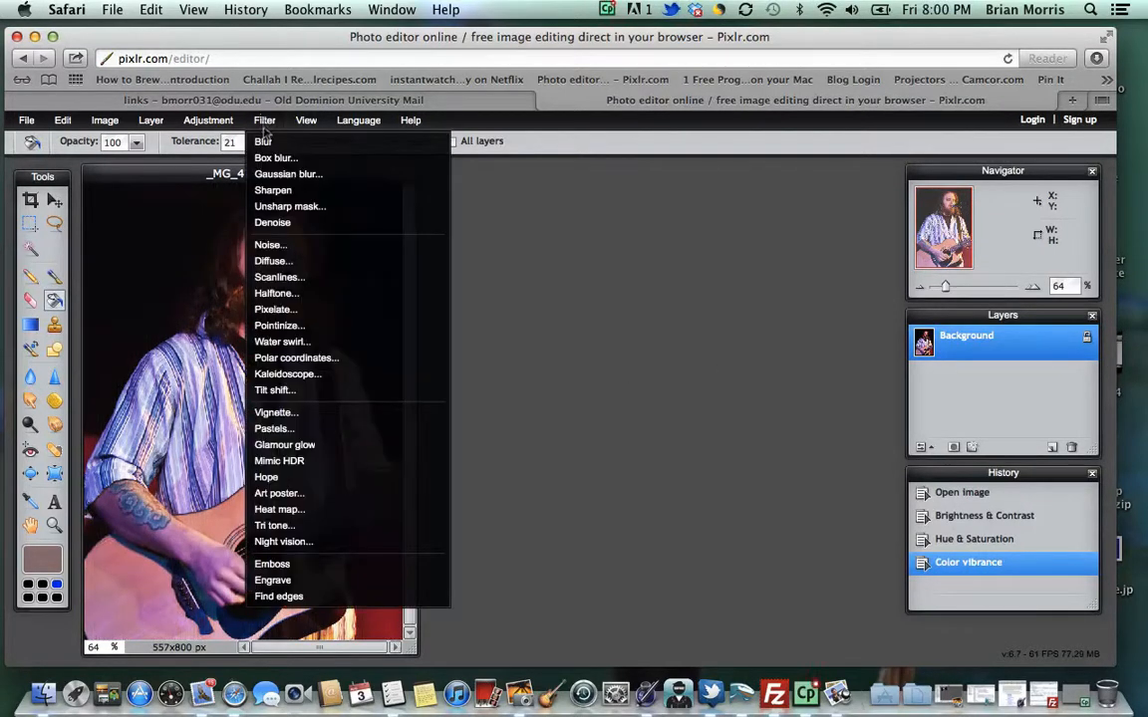
{"action": "left_click", "coordinate": [297, 309]}
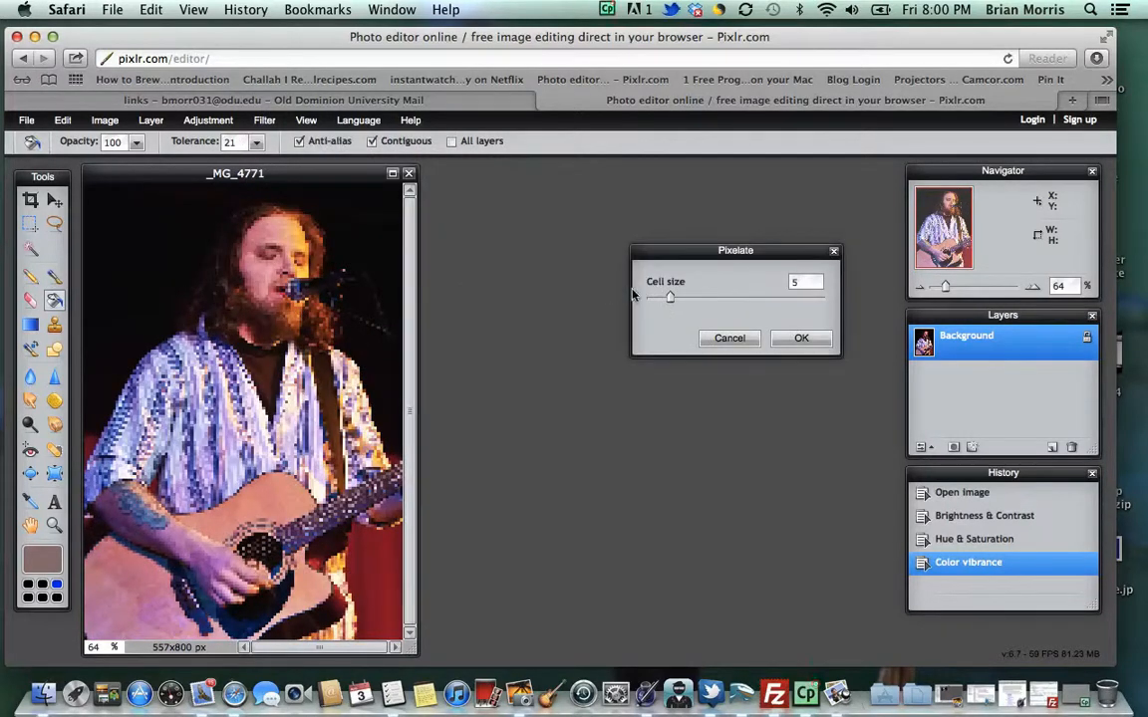
{"action": "mouse_move", "coordinate": [670, 296]}
{"action": "left_mouse_down"}
{"action": "mouse_move", "coordinate": [762, 297]}
{"action": "mouse_move", "coordinate": [654, 296]}
{"action": "left_mouse_up"}
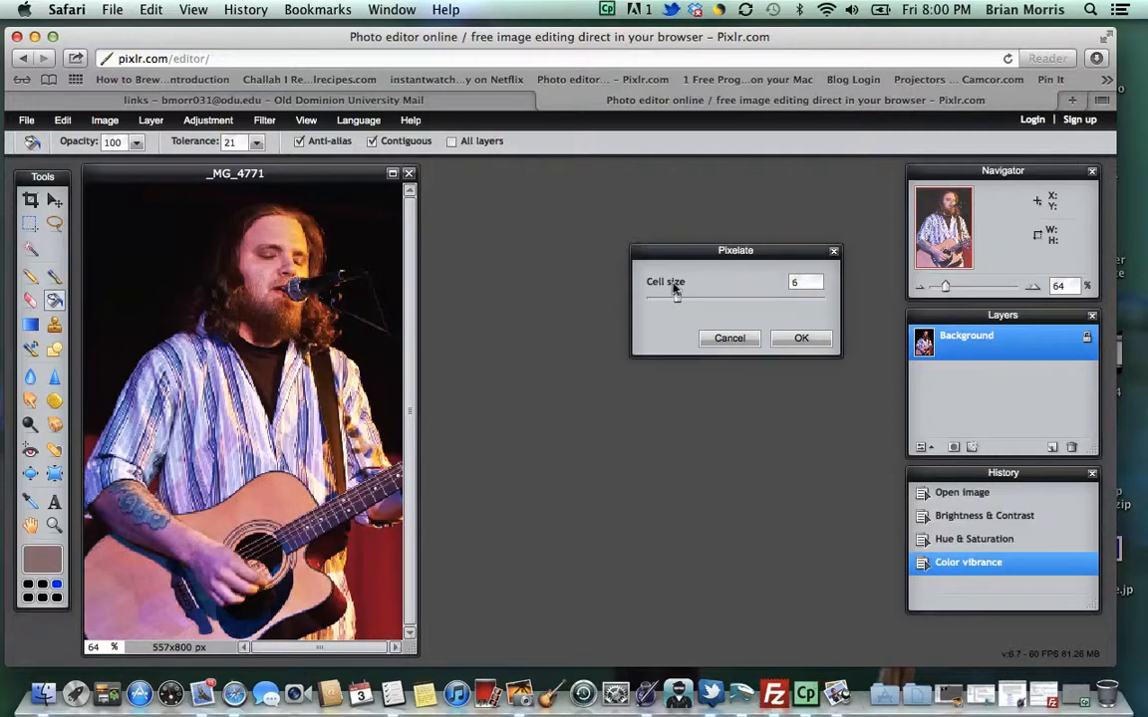
{"action": "left_click", "coordinate": [724, 339]}
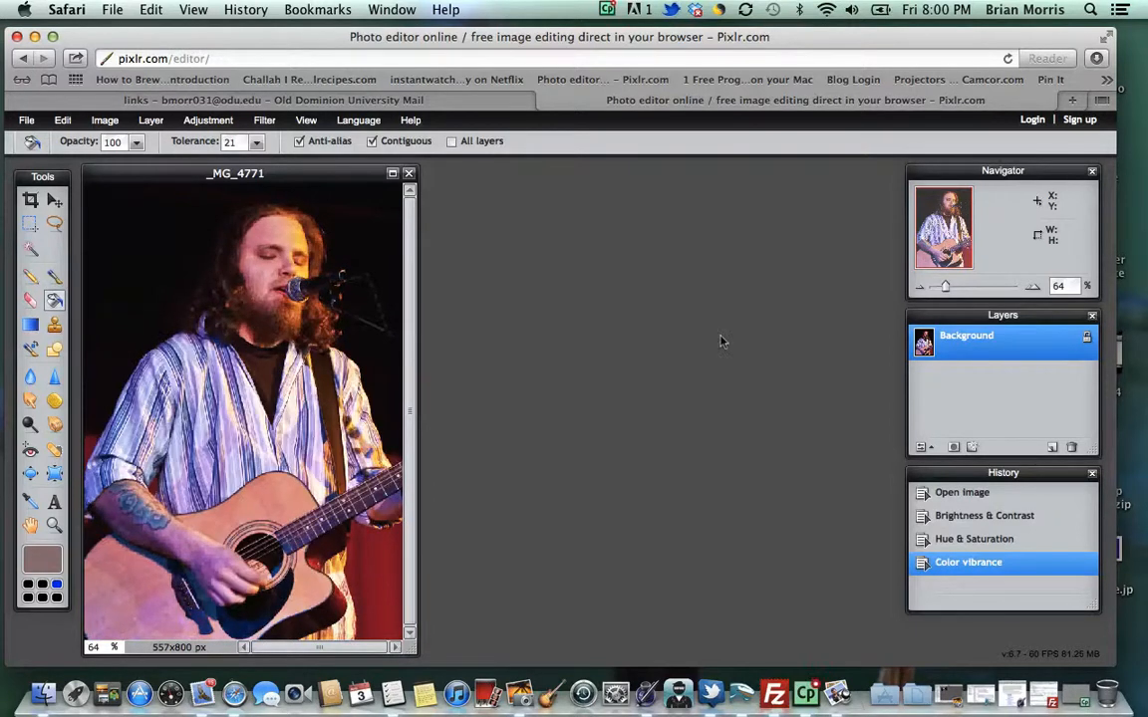
- Try the Halftone filter on the photo with point size 3 and multiplier 13, and cancel it
{"action": "left_click", "coordinate": [210, 120]}
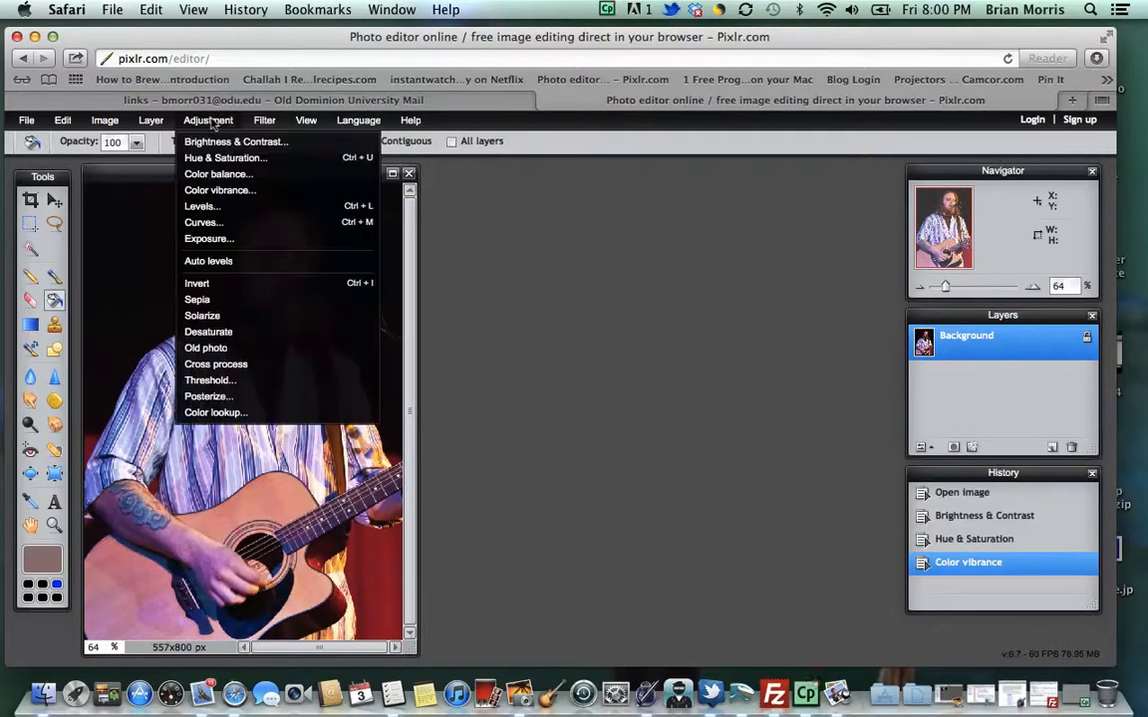
{"action": "mouse_move", "coordinate": [255, 116]}
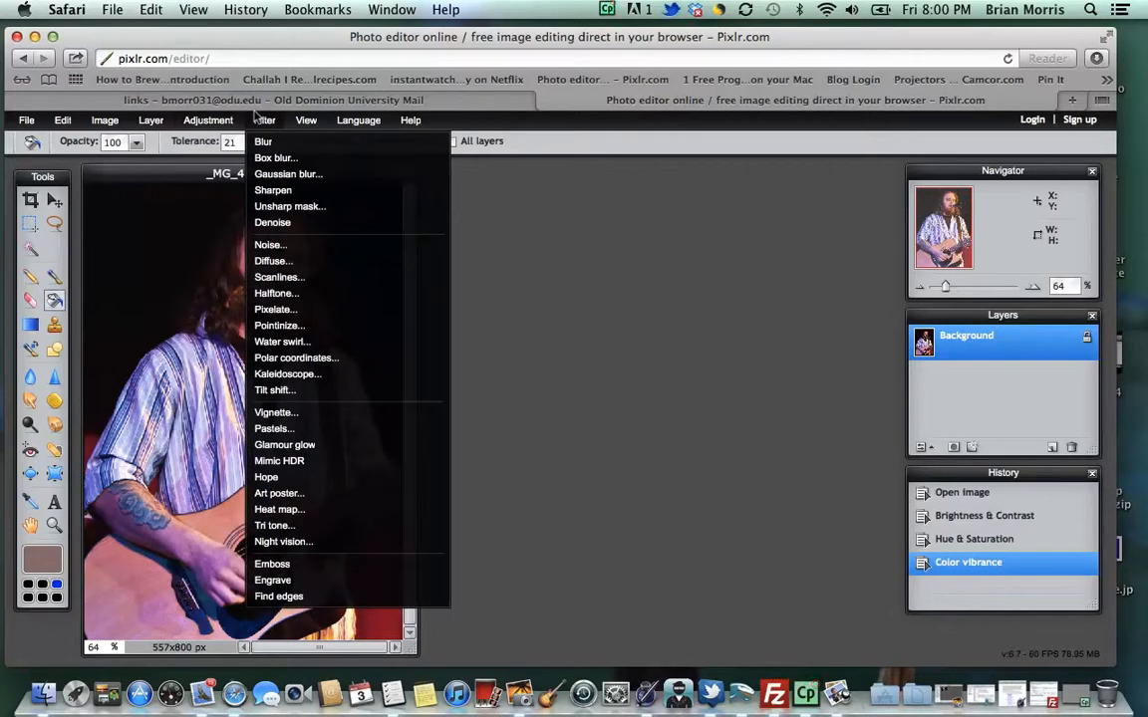
{"action": "left_click", "coordinate": [284, 293]}
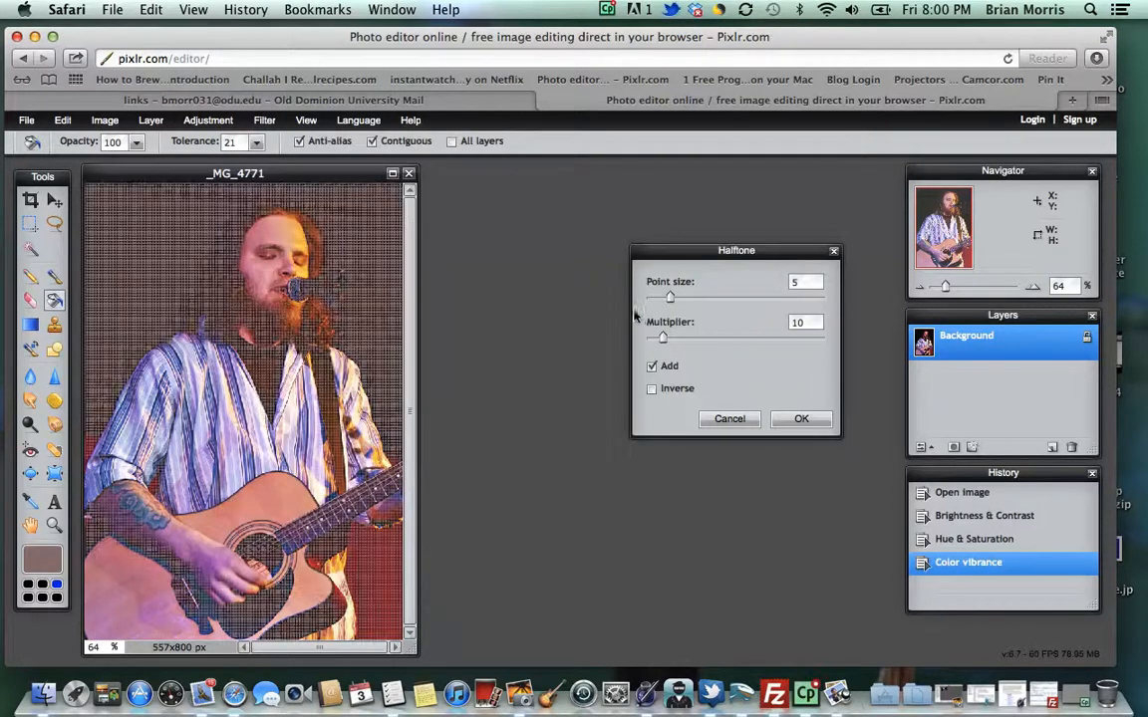
{"action": "left_click_drag", "start_coordinate": [669, 297], "coordinate": [665, 339]}
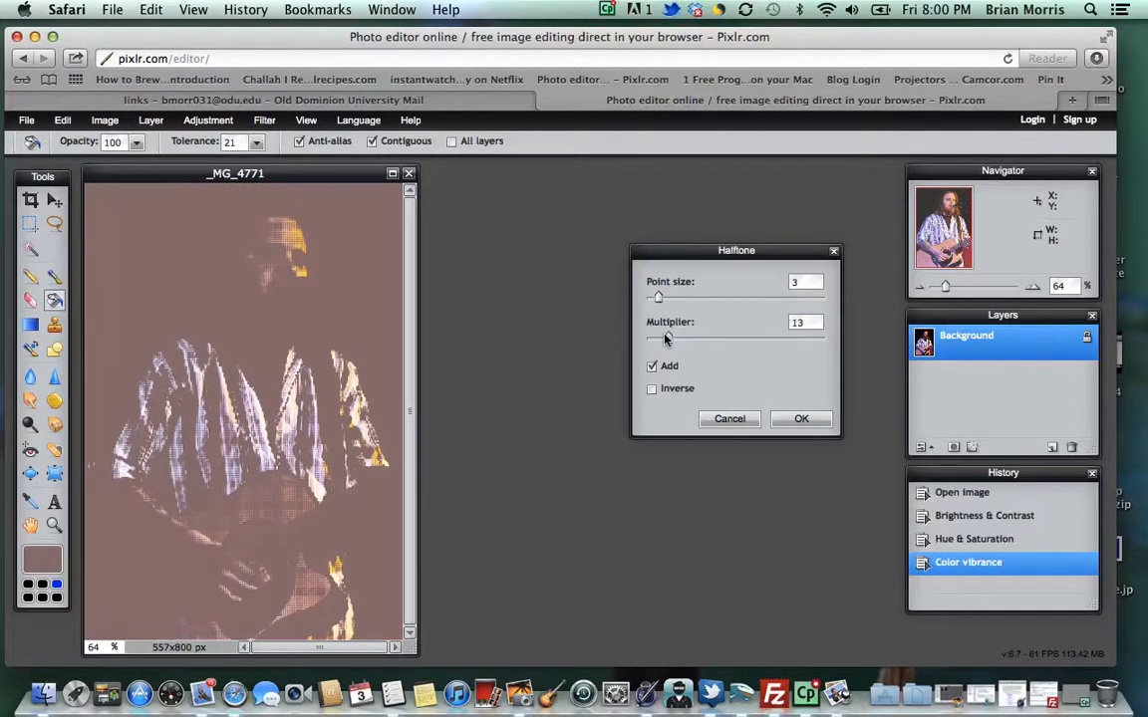
{"action": "left_click", "coordinate": [729, 419]}
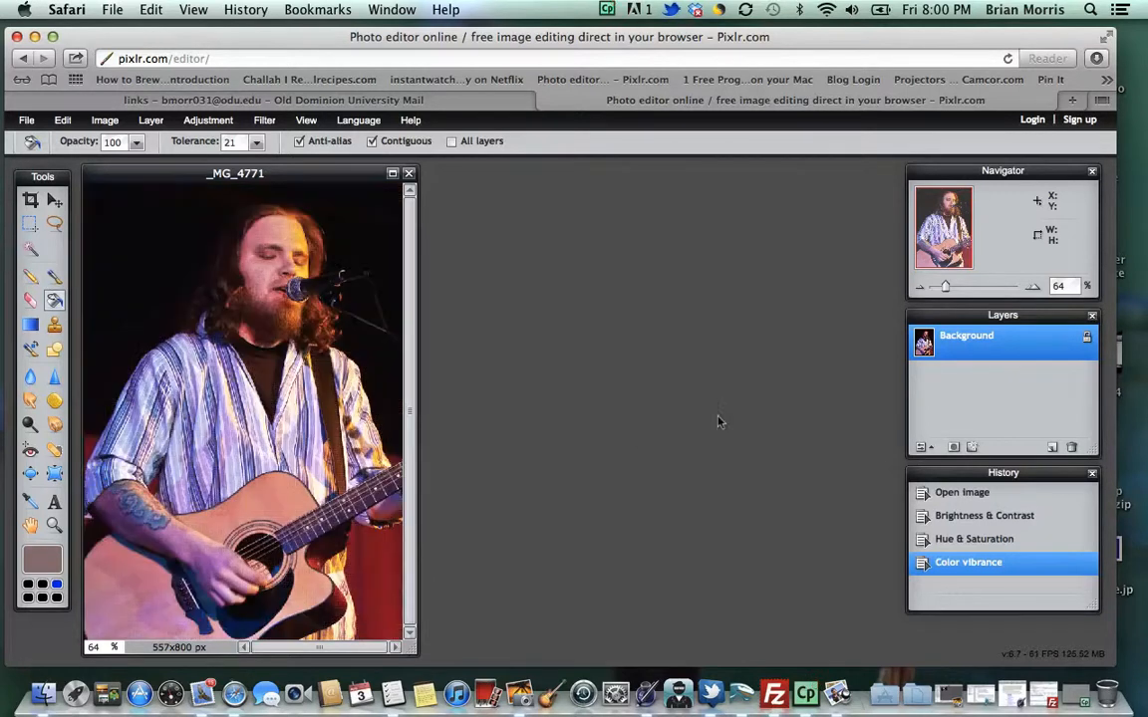
- Try the Water swirl filter with amount 13 and size 262, toggling Horizontal on and off, and cancel it
{"action": "left_click", "coordinate": [264, 121]}
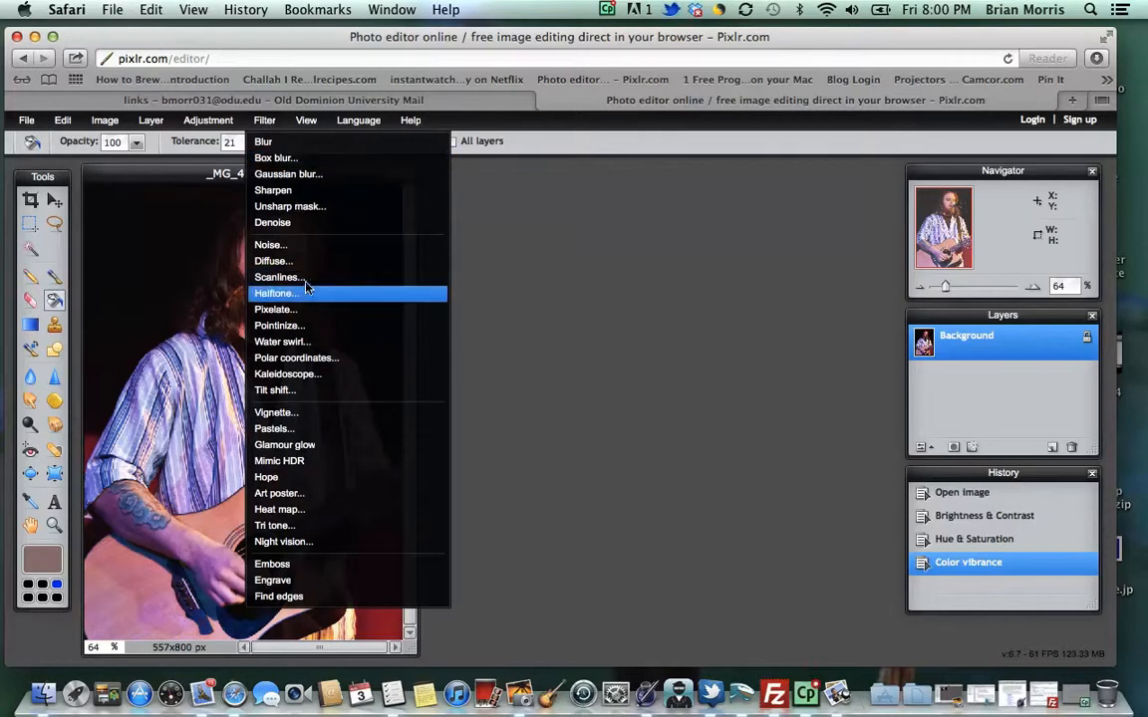
{"action": "left_click", "coordinate": [282, 342]}
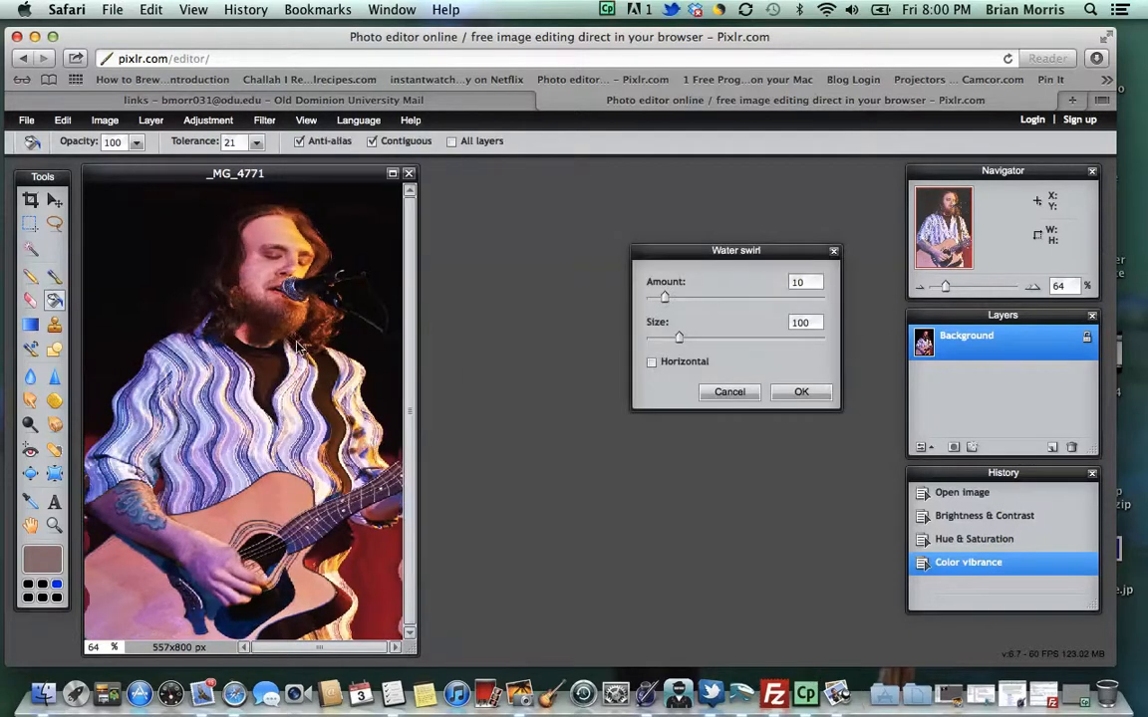
{"action": "mouse_move", "coordinate": [663, 297]}
{"action": "left_mouse_down"}
{"action": "mouse_move", "coordinate": [736, 297]}
{"action": "mouse_move", "coordinate": [667, 298]}
{"action": "left_mouse_up"}
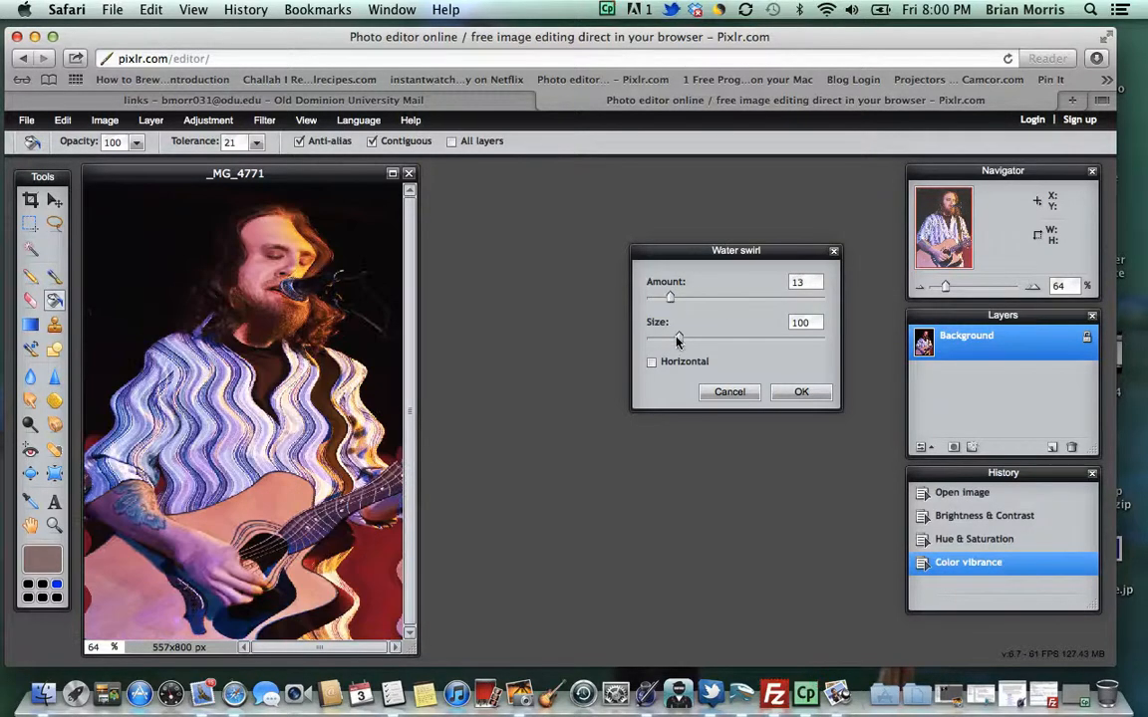
{"action": "left_click_drag", "start_coordinate": [697, 341], "coordinate": [738, 337]}
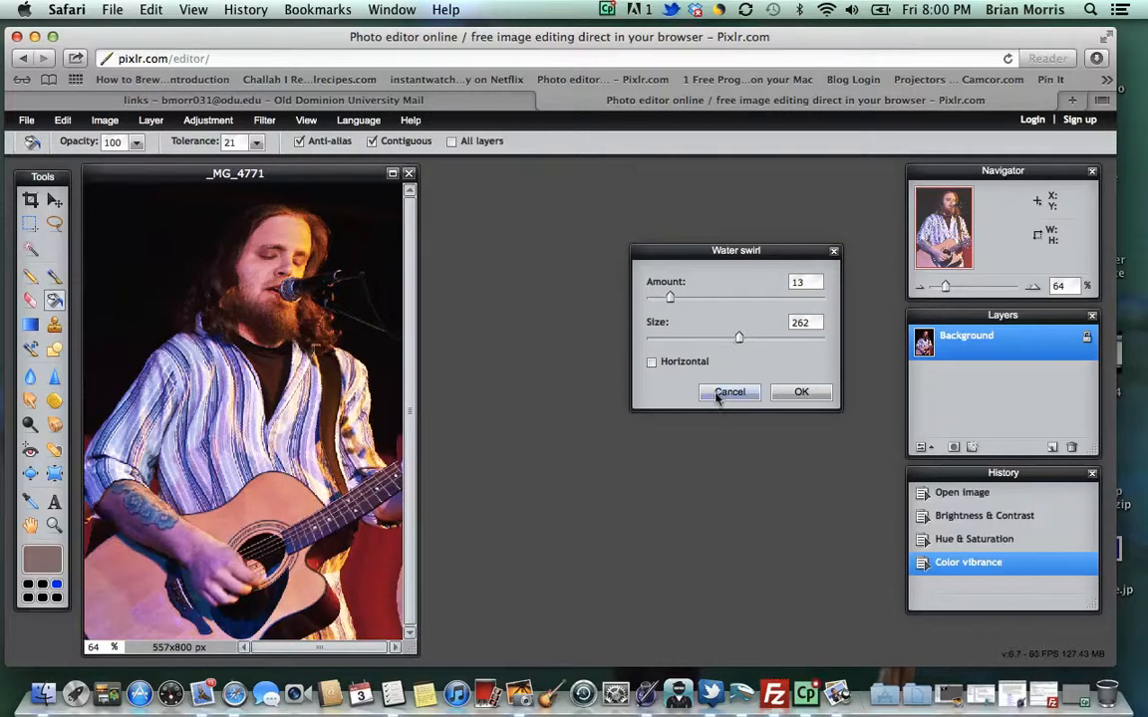
{"action": "left_click", "coordinate": [651, 362]}
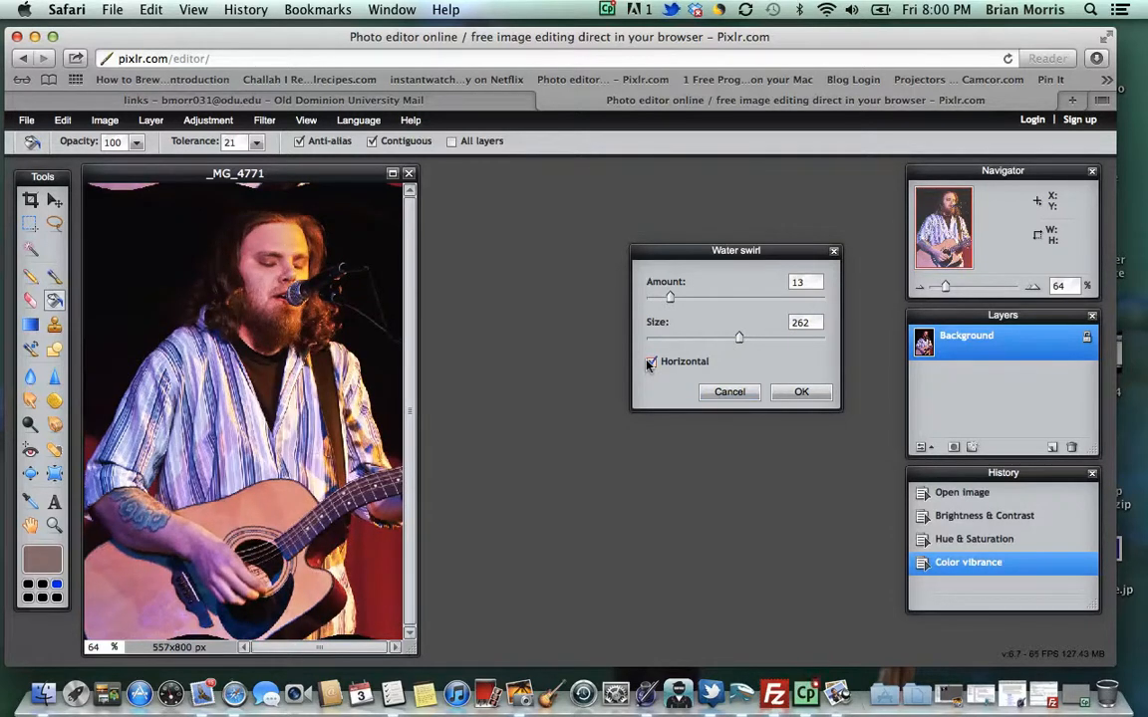
{"action": "left_click", "coordinate": [650, 364]}
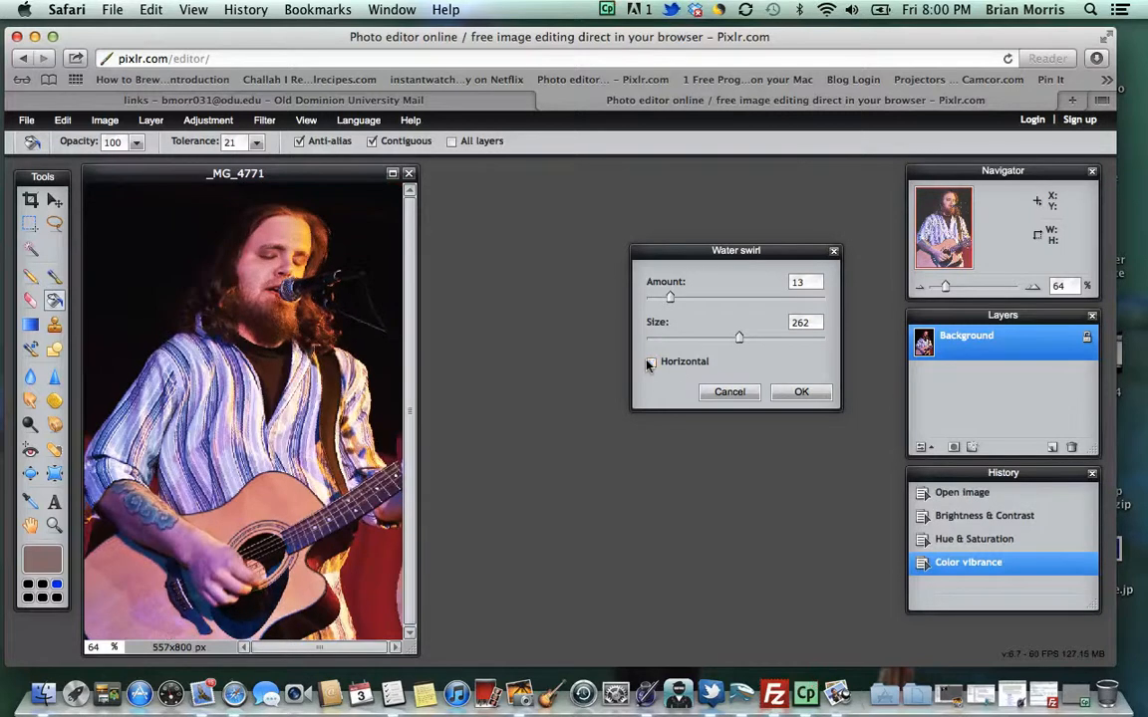
{"action": "left_click", "coordinate": [725, 393]}
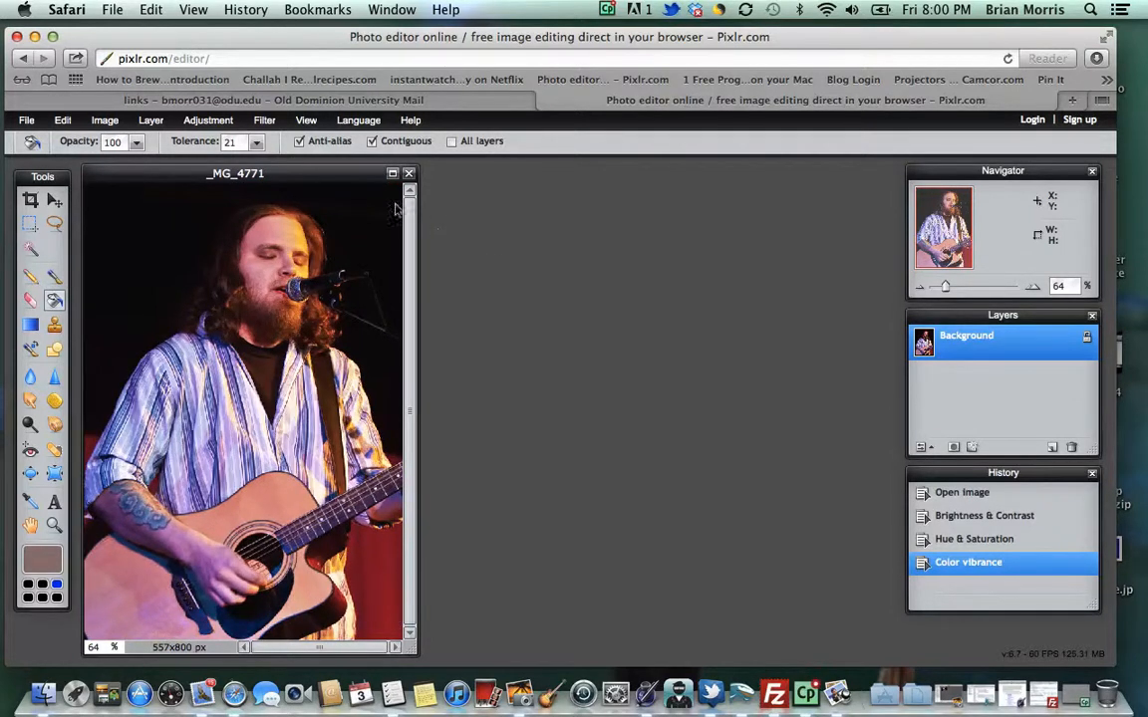
{"action": "left_click", "coordinate": [357, 120]}
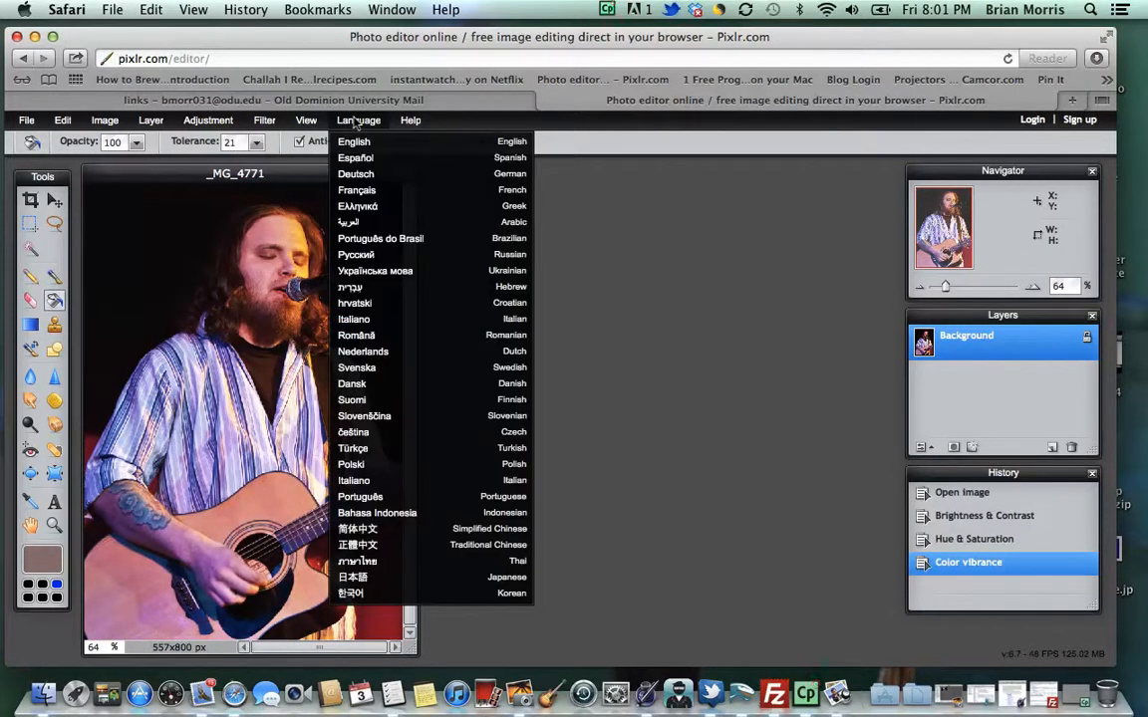
{"action": "left_click", "coordinate": [411, 119]}
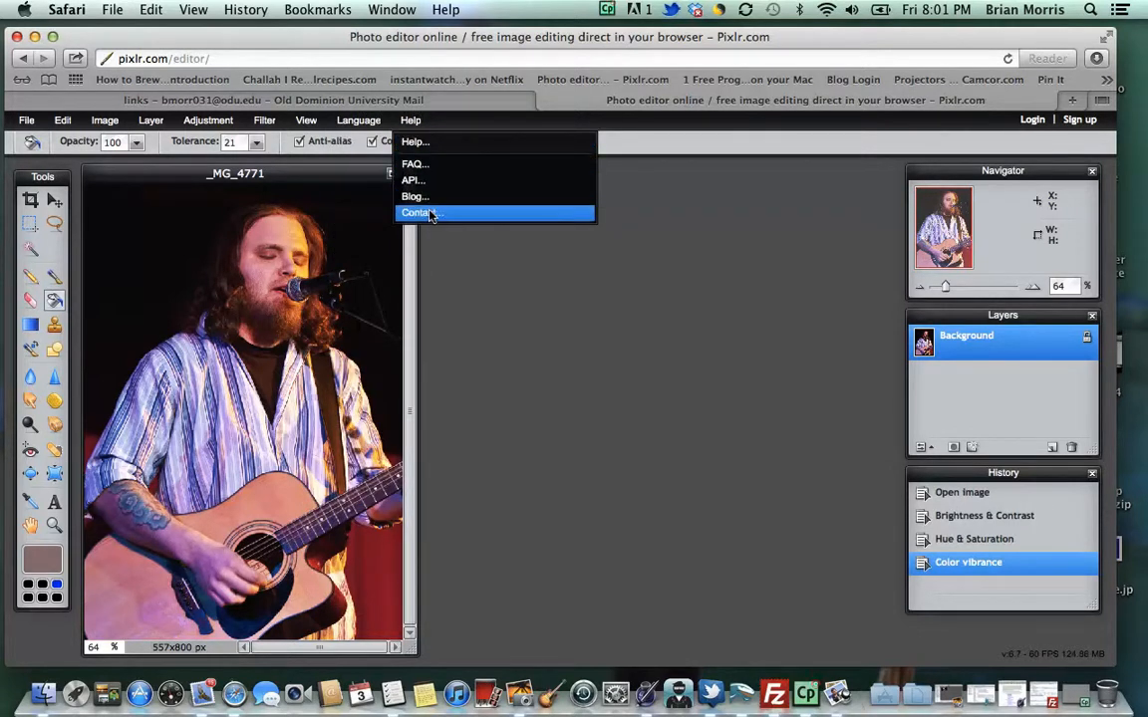
{"action": "left_click", "coordinate": [410, 120]}
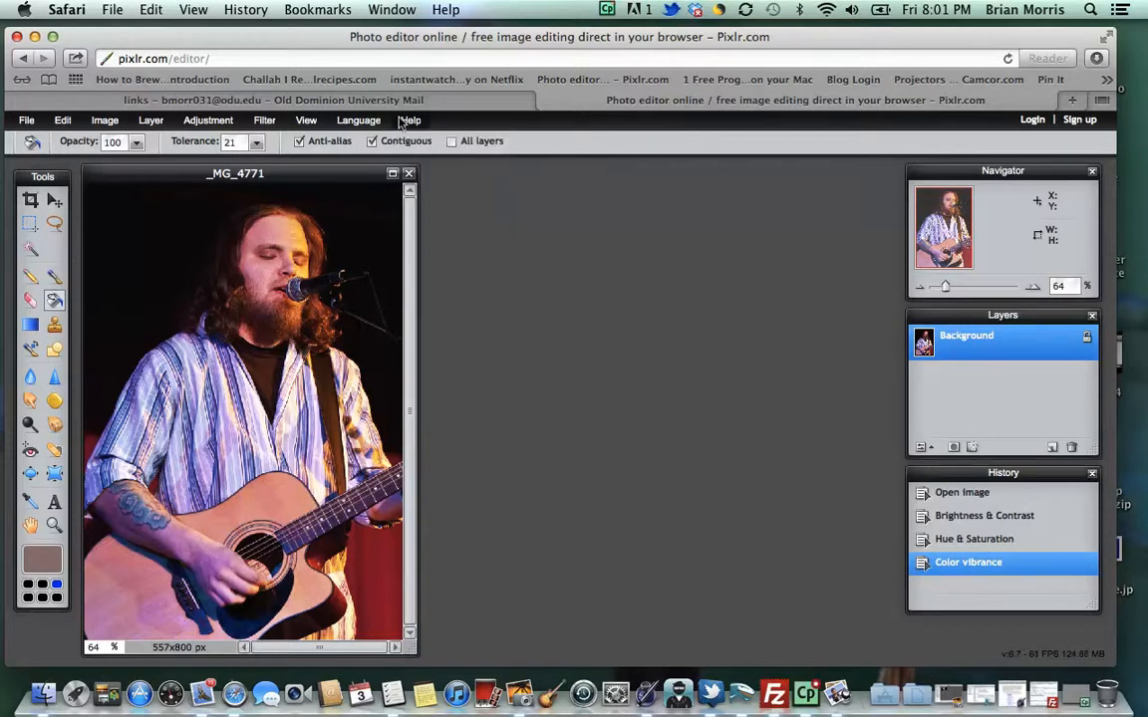
- Save the photo to the Desktop as a JPEG named makingmusic with quality 100
{"action": "left_click", "coordinate": [26, 121]}
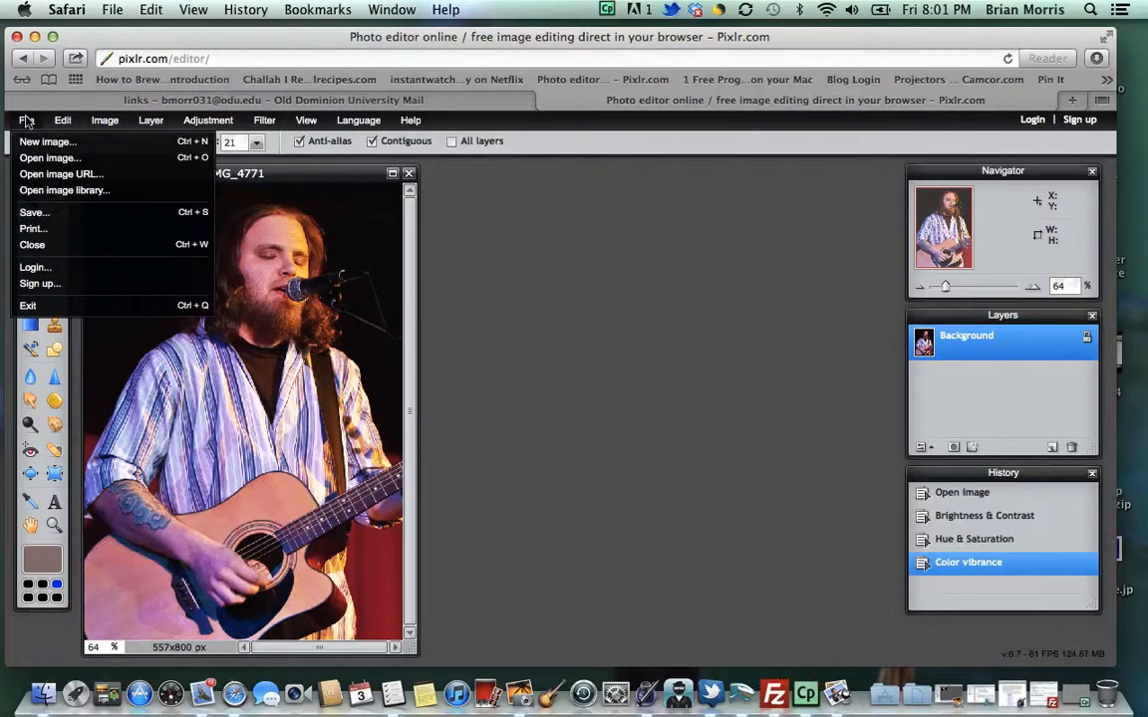
{"action": "left_click", "coordinate": [34, 213]}
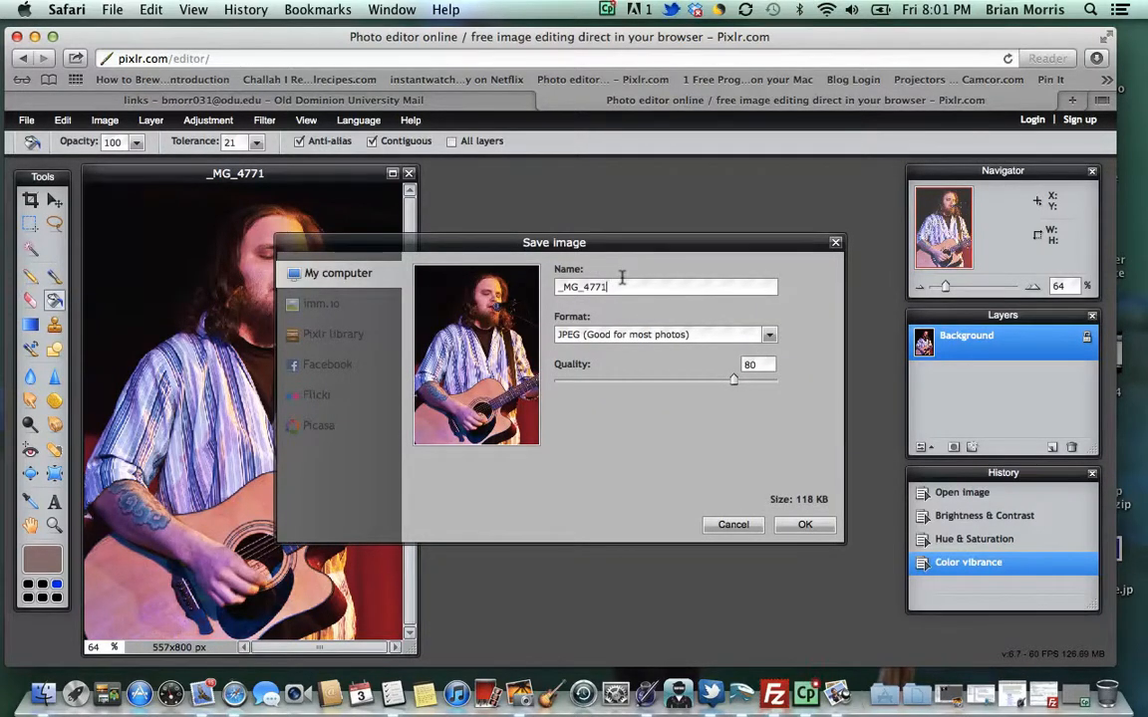
{"action": "key", "text": "BackSpace"}
{"action": "key", "text": "BackSpace"}
{"action": "key", "text": "BackSpace"}
{"action": "key", "text": "BackSpace"}
{"action": "type", "text": "makingmusic"}
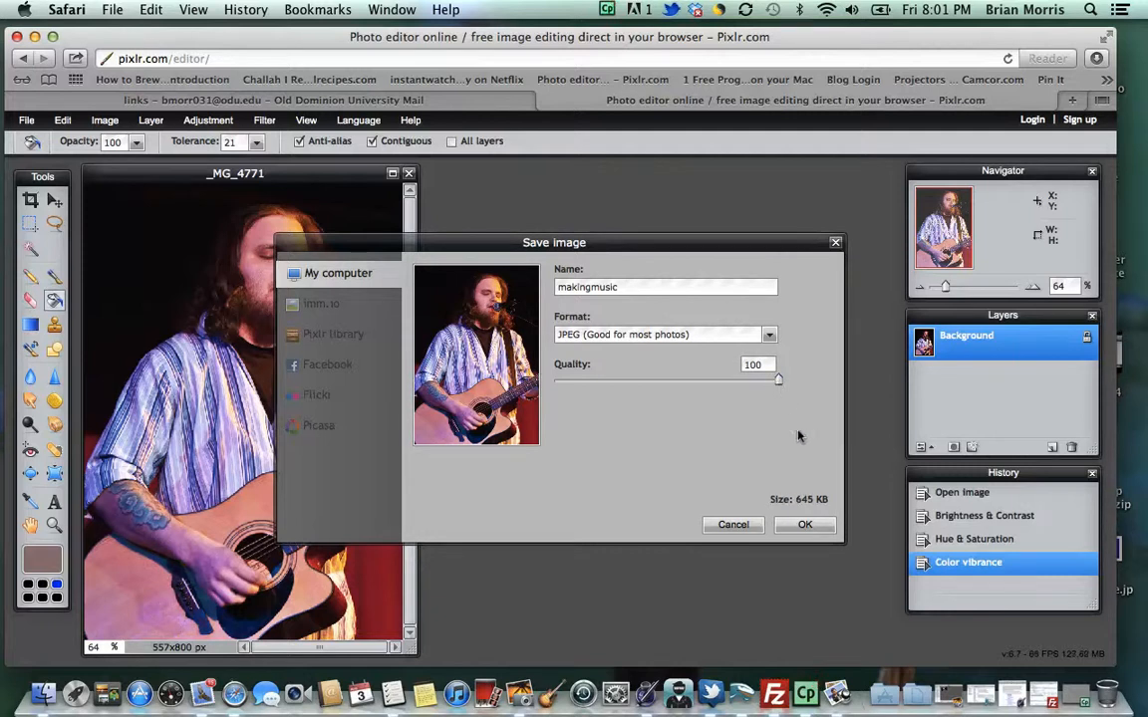
{"action": "left_click", "coordinate": [803, 525]}
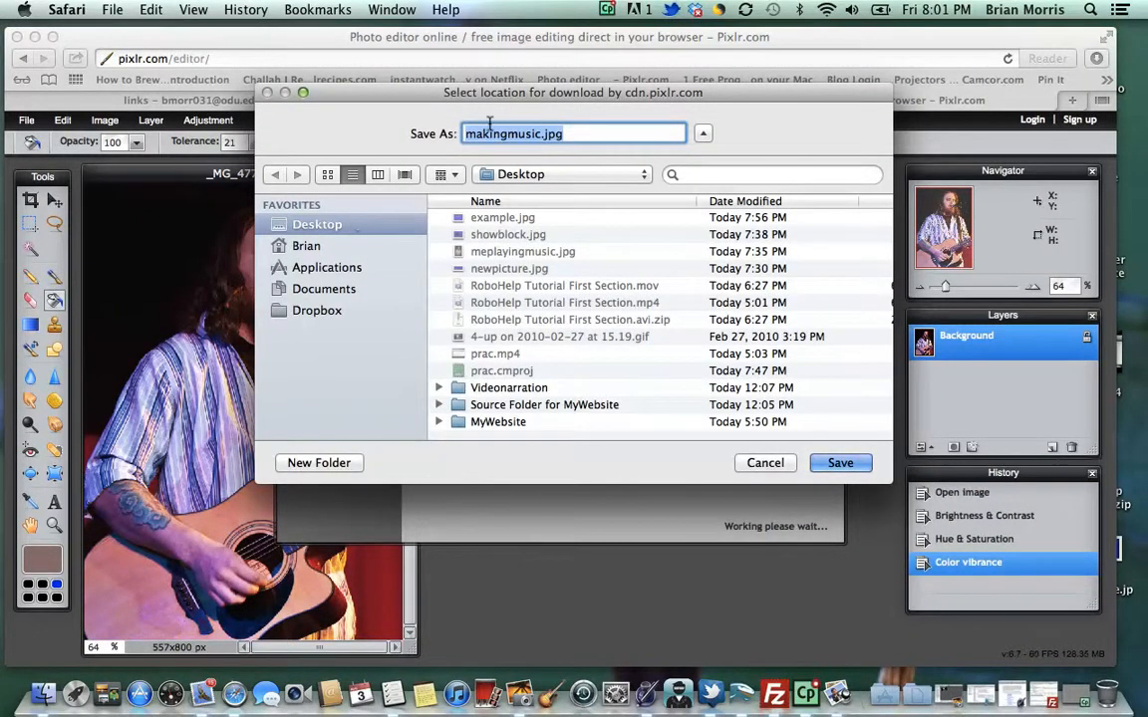
{"action": "left_click", "coordinate": [837, 463]}
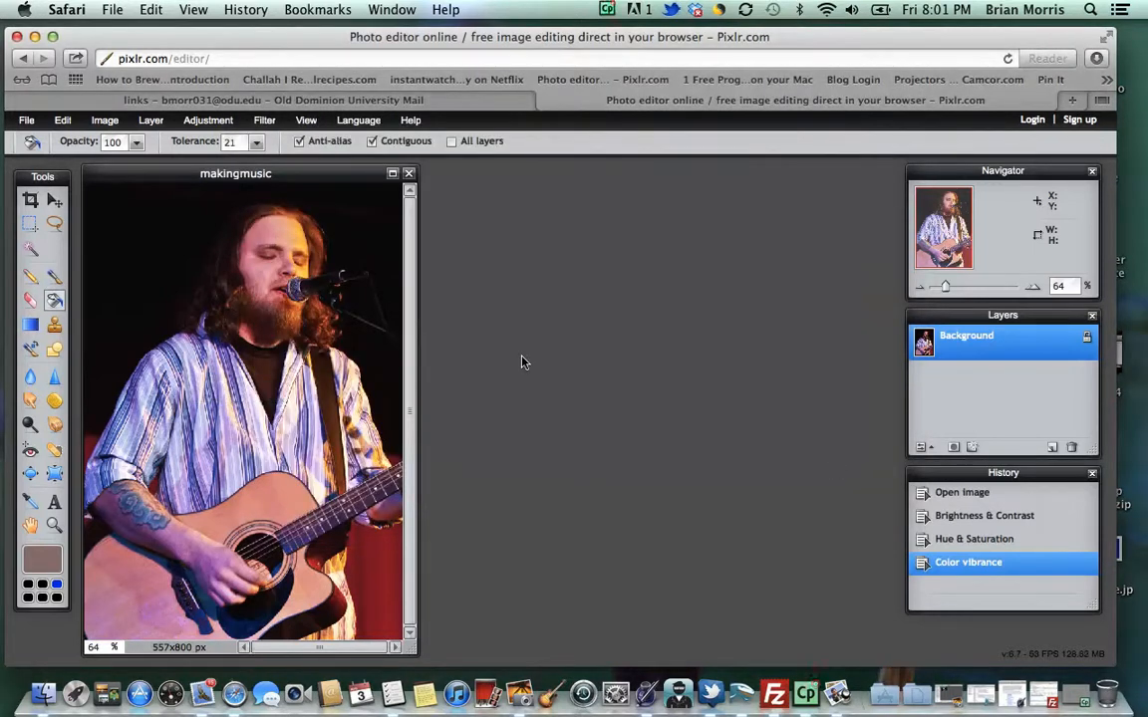
- Minimize the browser, view the saved makingmusic.jpg in Preview, close it, and return to the Pixlr window
{"action": "left_click", "coordinate": [34, 35]}
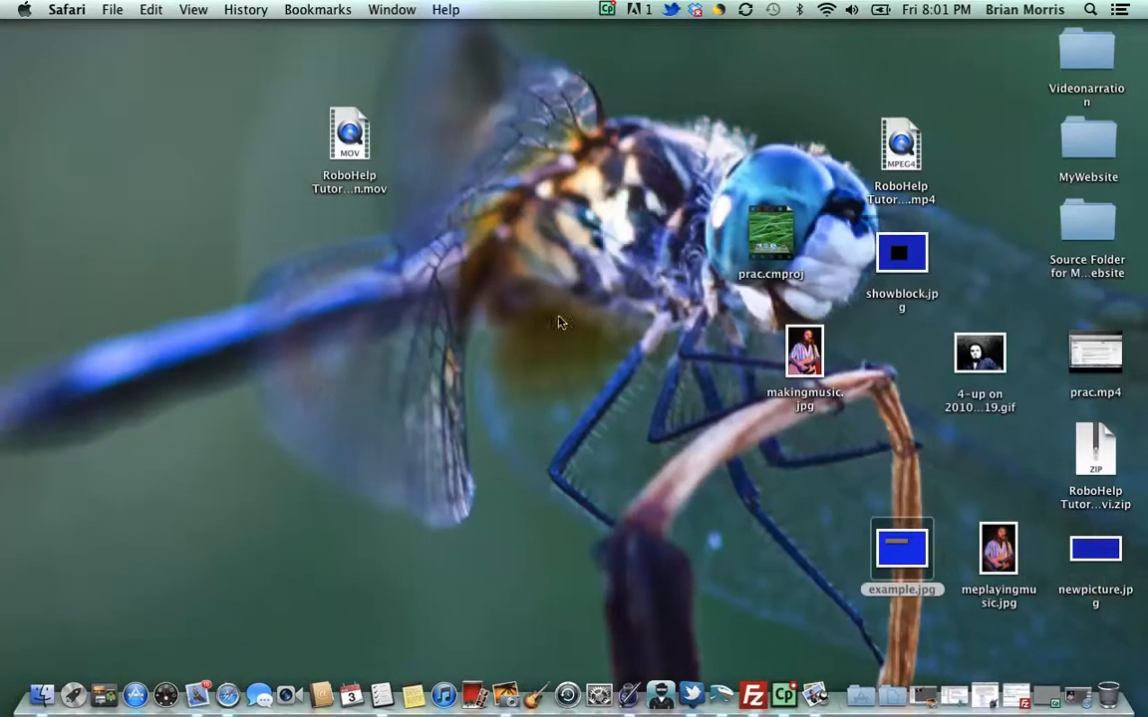
{"action": "left_click", "coordinate": [804, 354]}
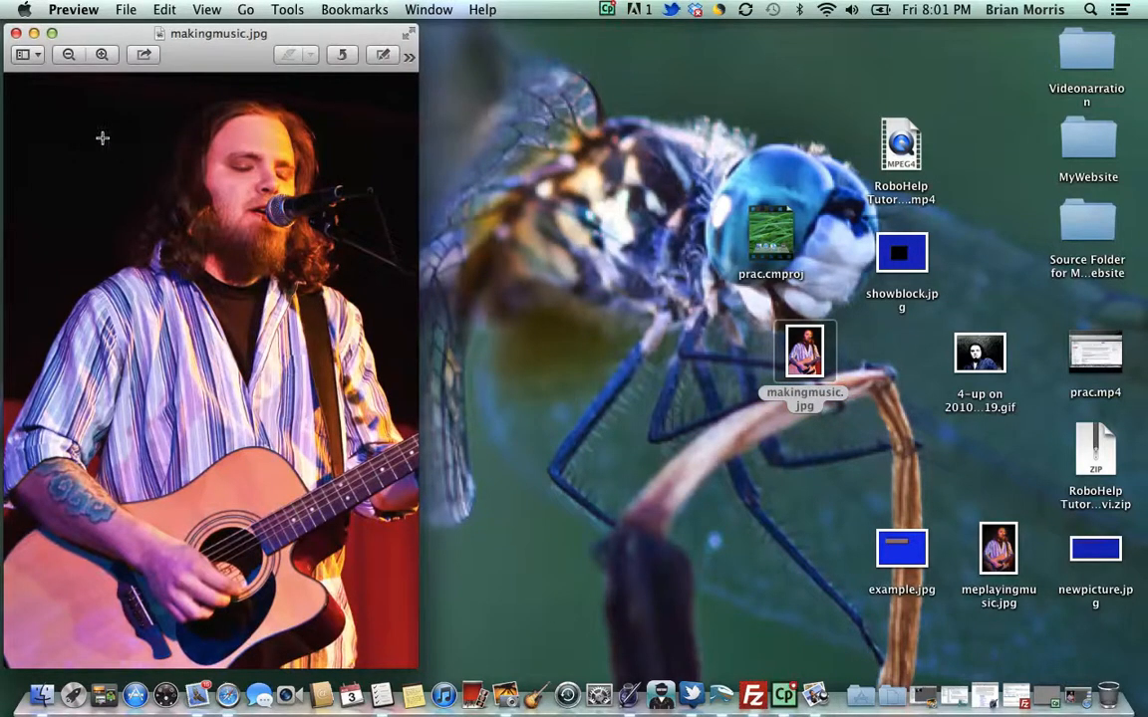
{"action": "left_click", "coordinate": [15, 33]}
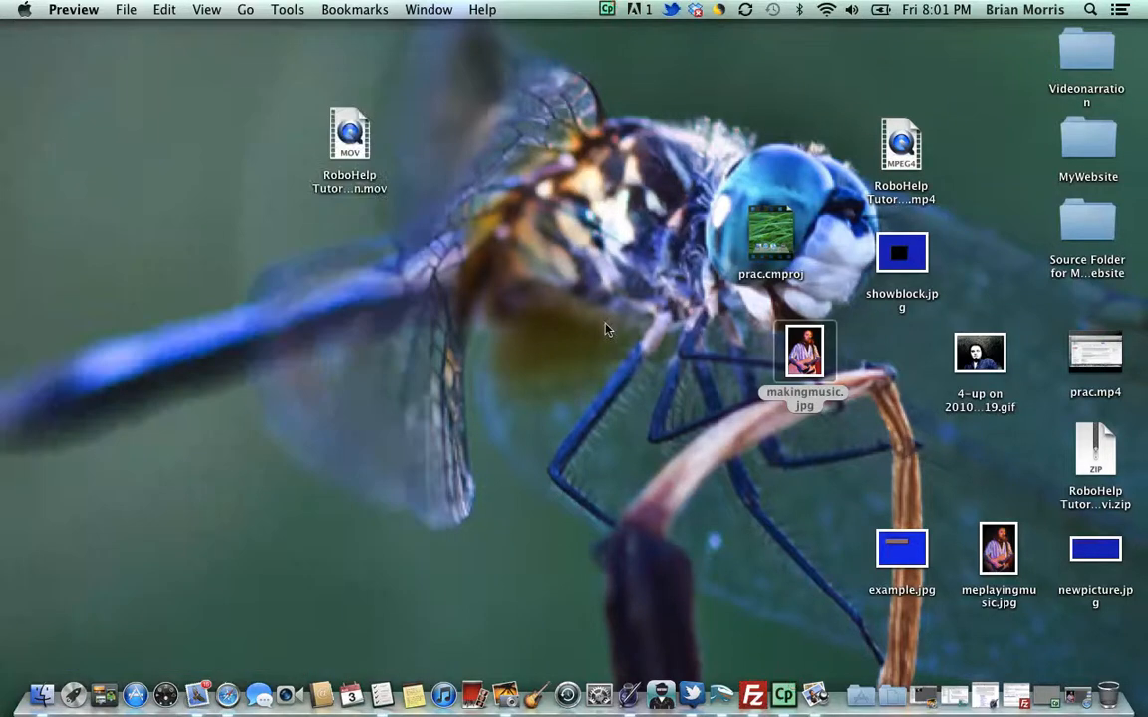
{"action": "left_click", "coordinate": [1077, 684]}
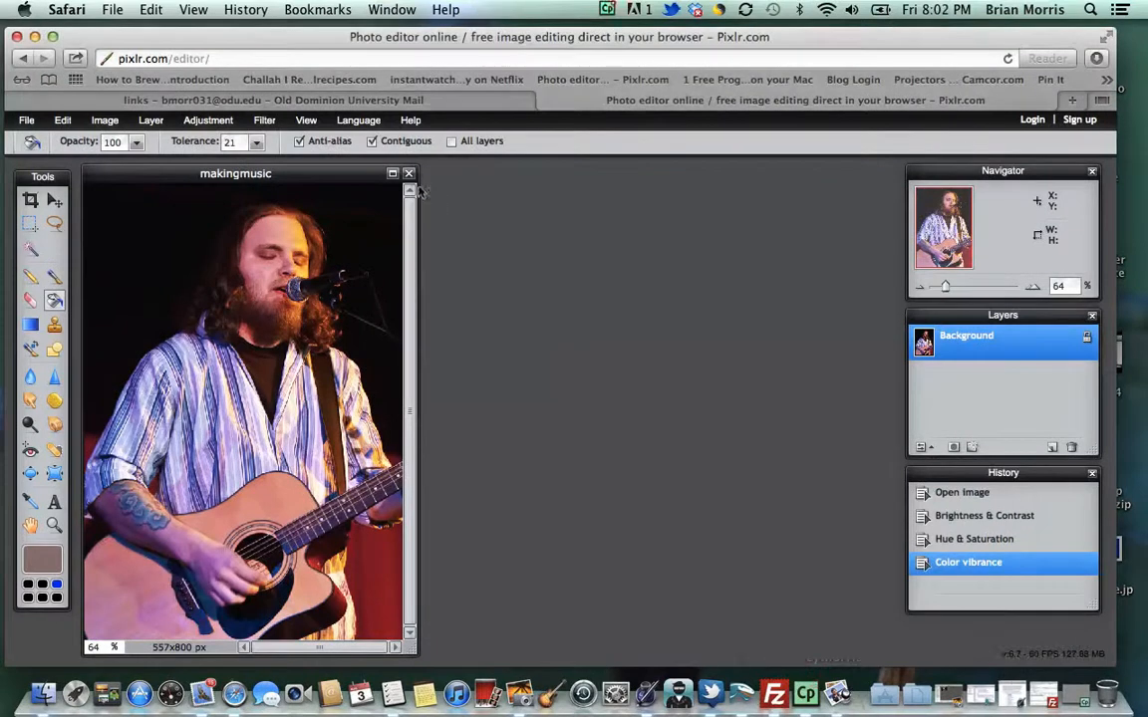
- Close the photo without saving it again, and log in with the Google account through the option to open an image from the library
{"action": "left_click", "coordinate": [407, 174]}
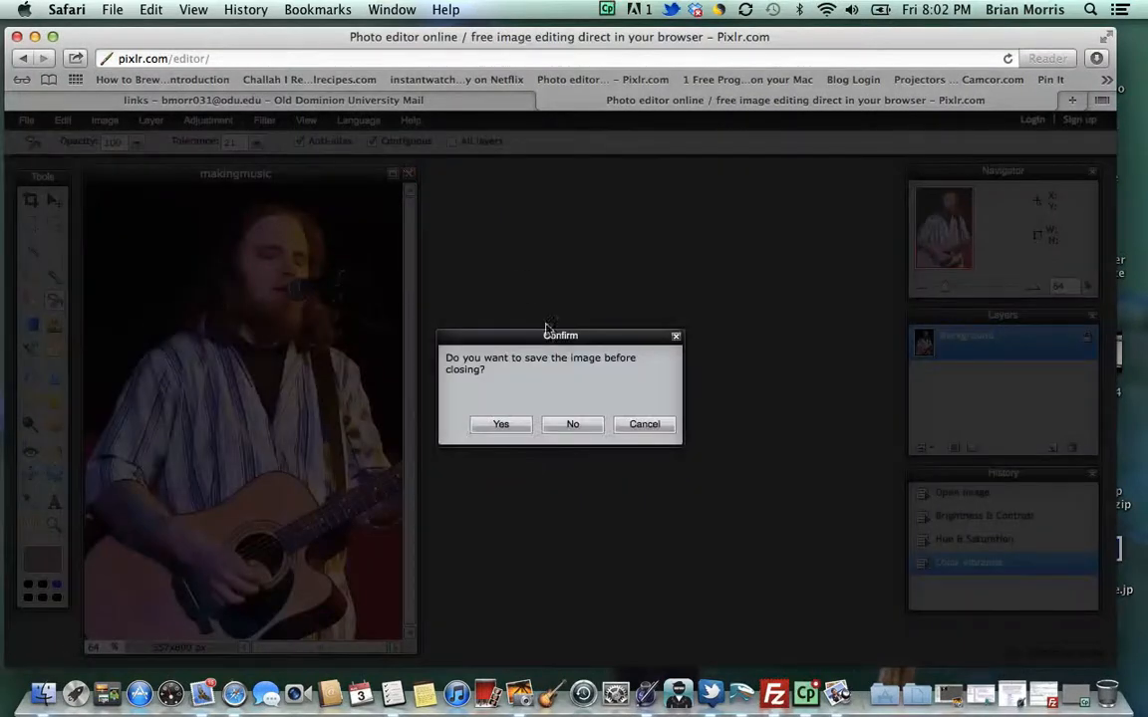
{"action": "left_click", "coordinate": [565, 425]}
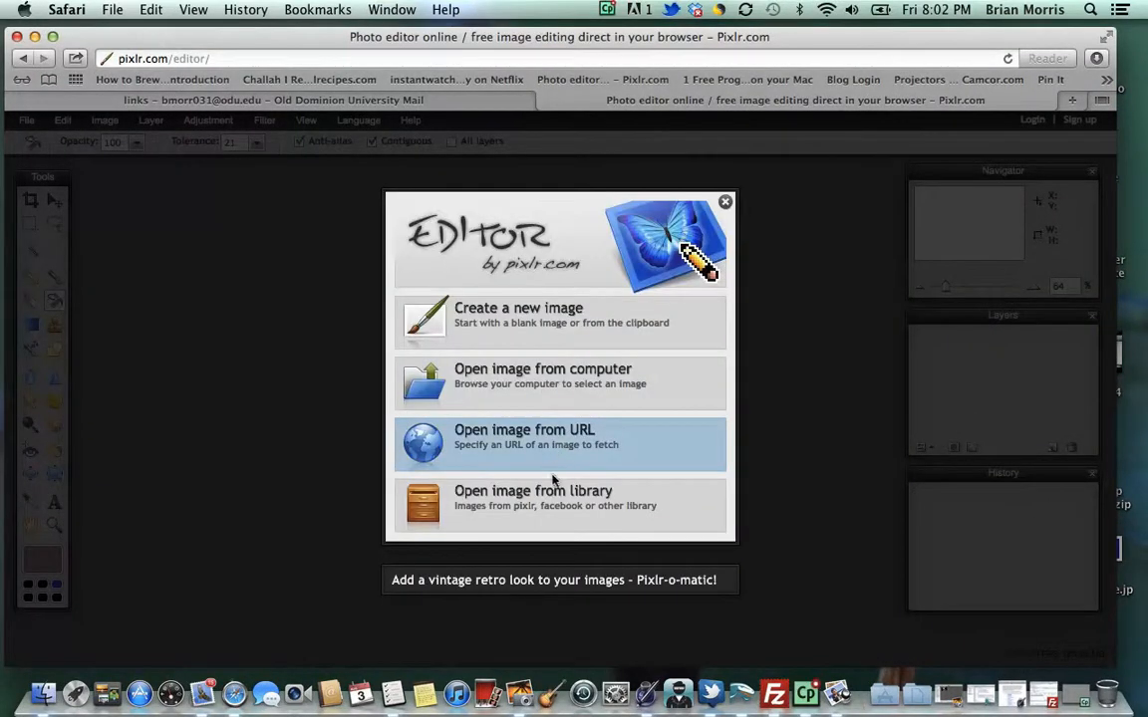
{"action": "left_click", "coordinate": [550, 506]}
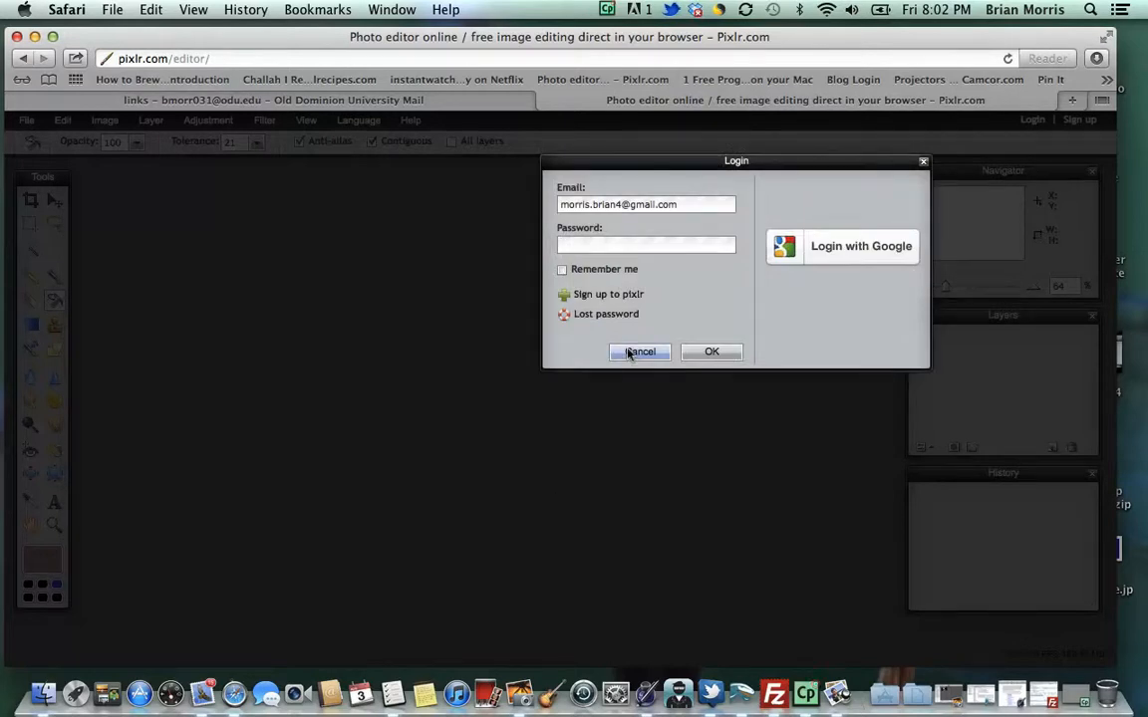
{"action": "left_click", "coordinate": [817, 246]}
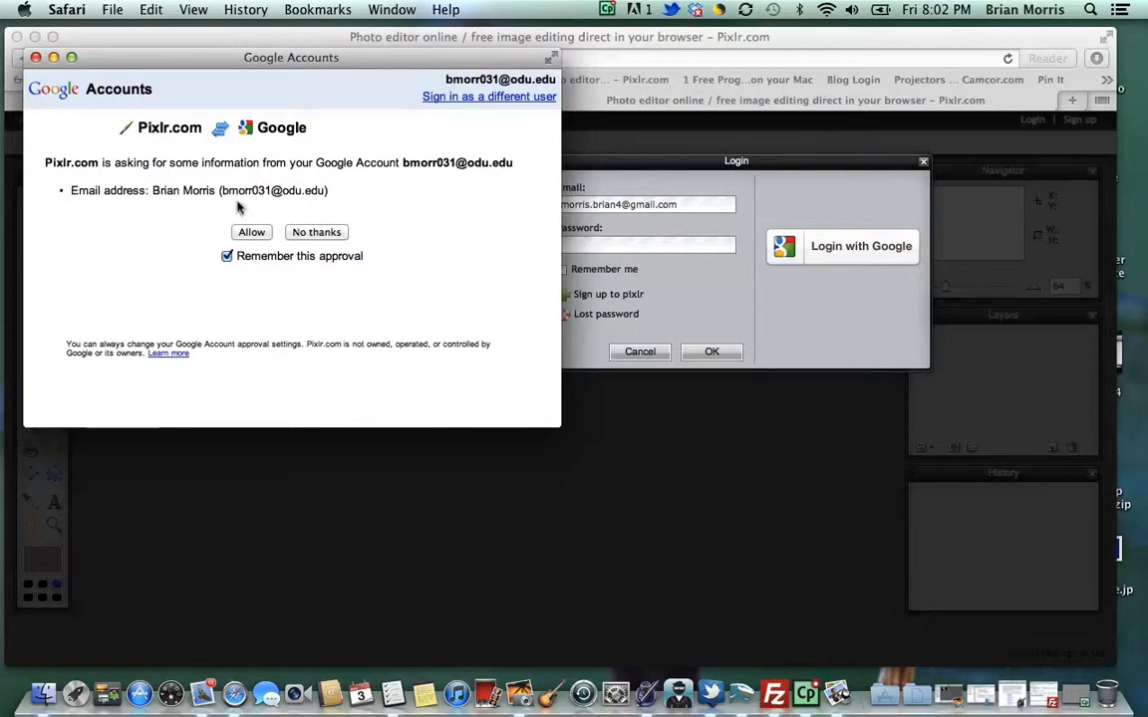
{"action": "left_click", "coordinate": [240, 233]}
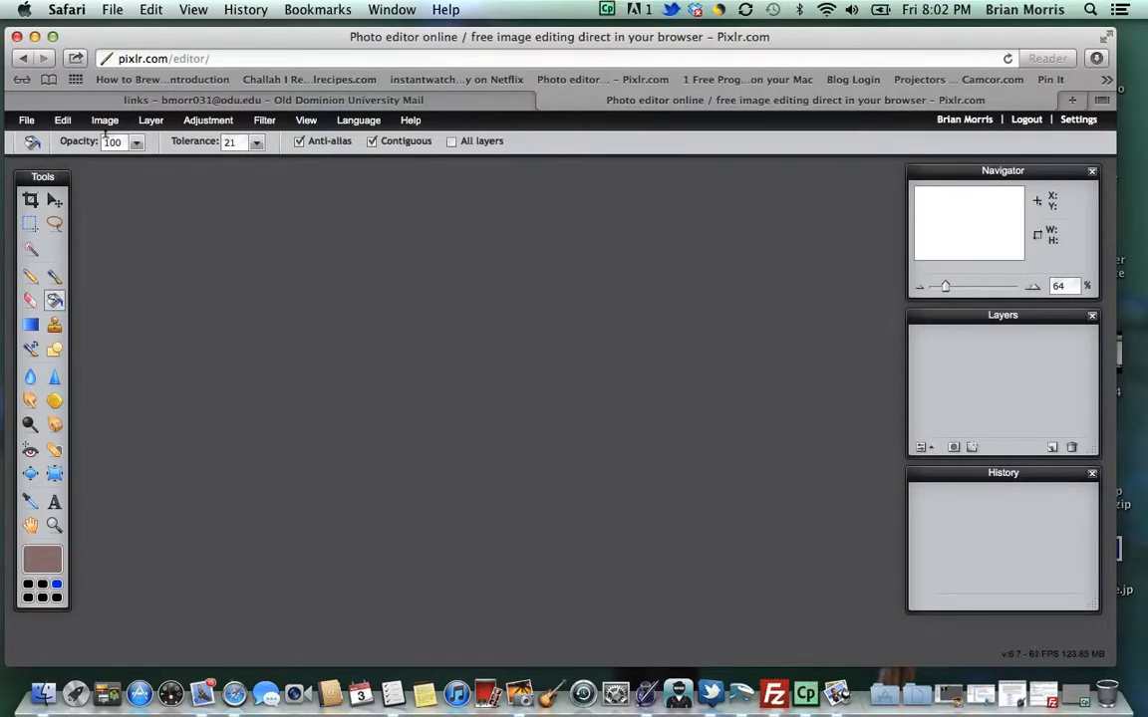
{"action": "left_click", "coordinate": [26, 118]}
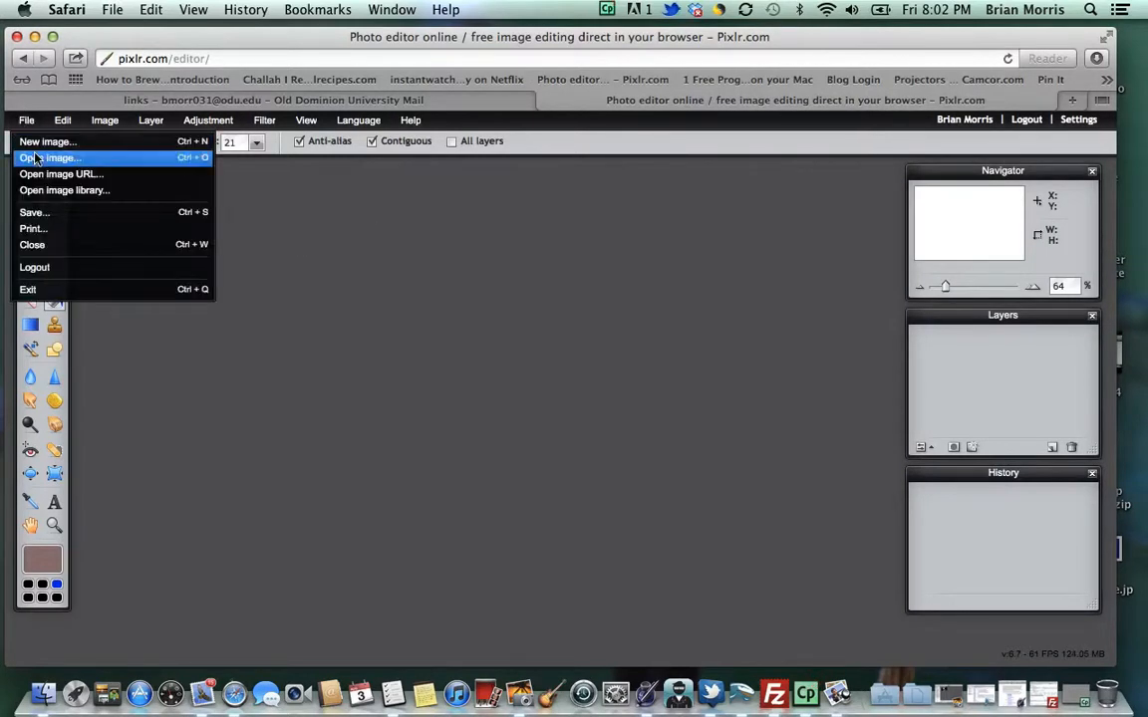
{"action": "left_click", "coordinate": [40, 157]}
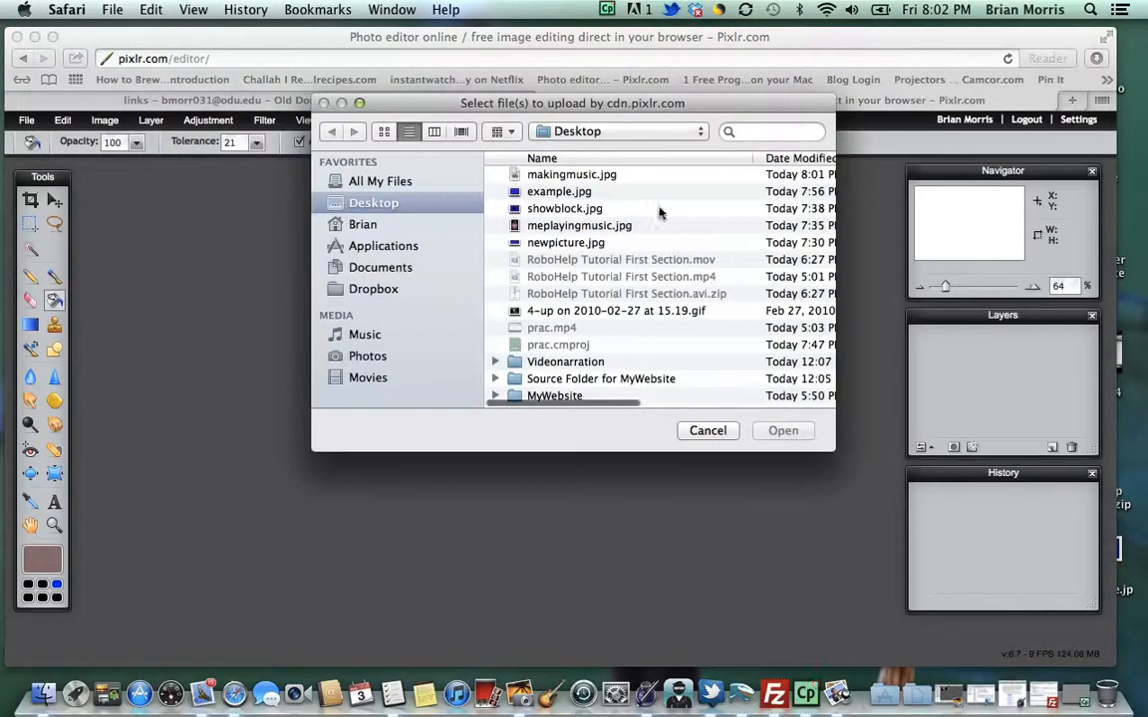
{"action": "left_click", "coordinate": [707, 431]}
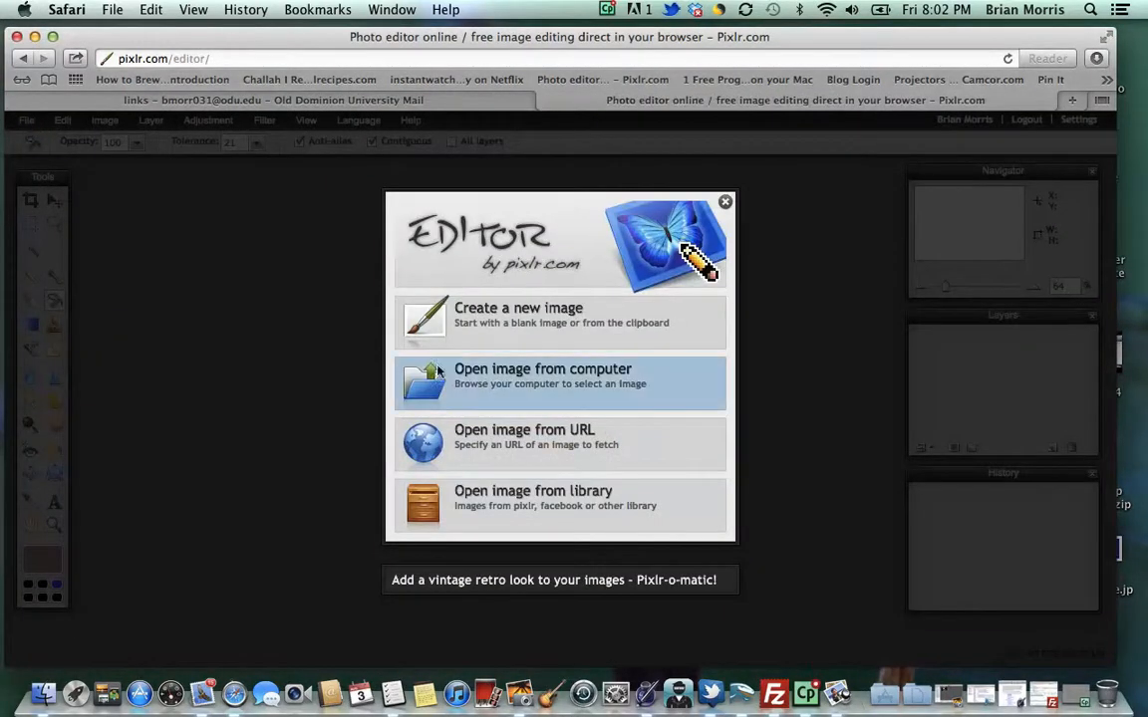
- Open the image library and connect Pixlr to the Facebook account, allowing it to post on the account's behalf
{"action": "left_click", "coordinate": [535, 503]}
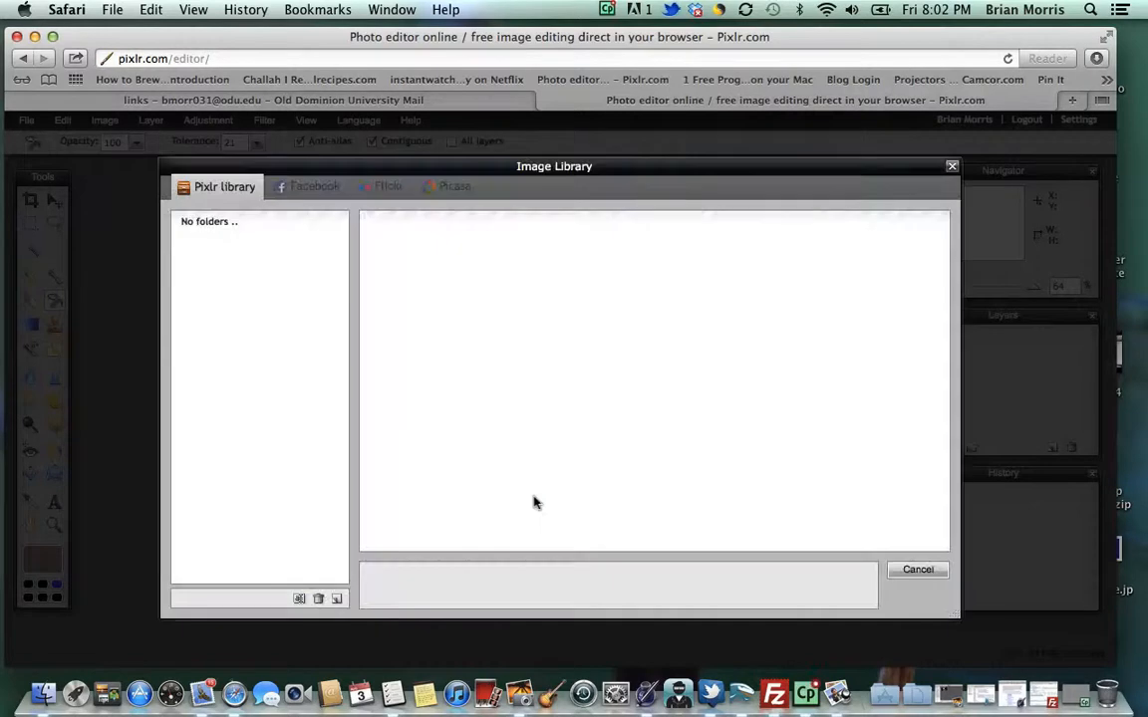
{"action": "left_click", "coordinate": [308, 188]}
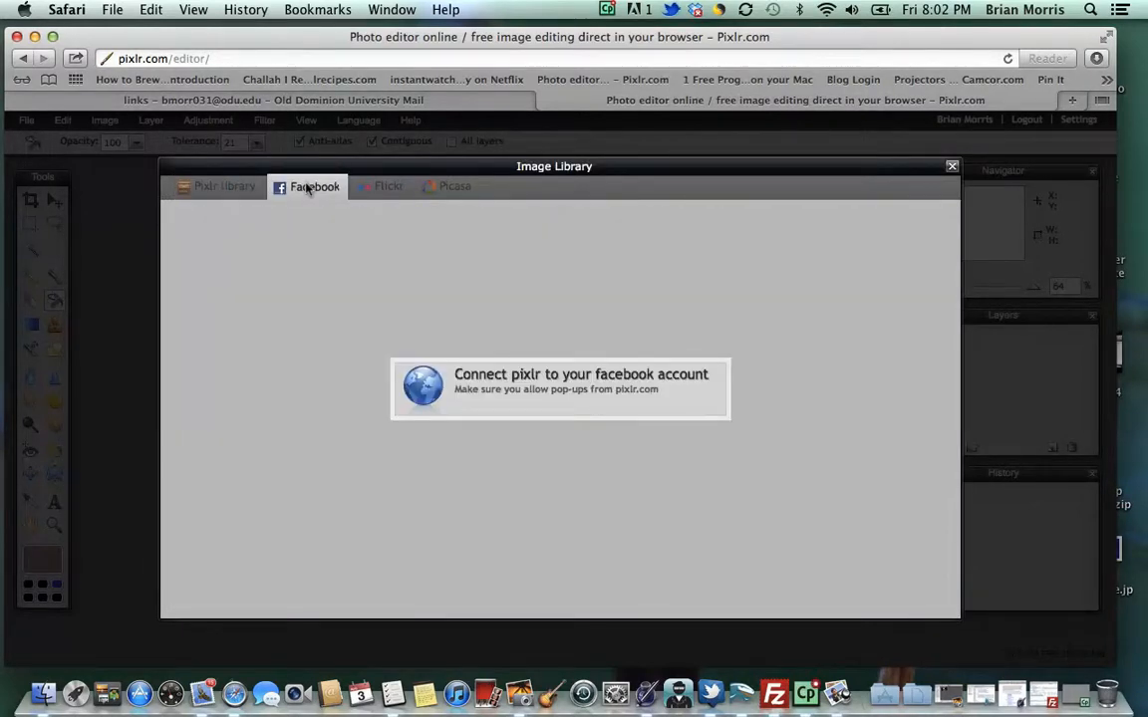
{"action": "left_click", "coordinate": [535, 388]}
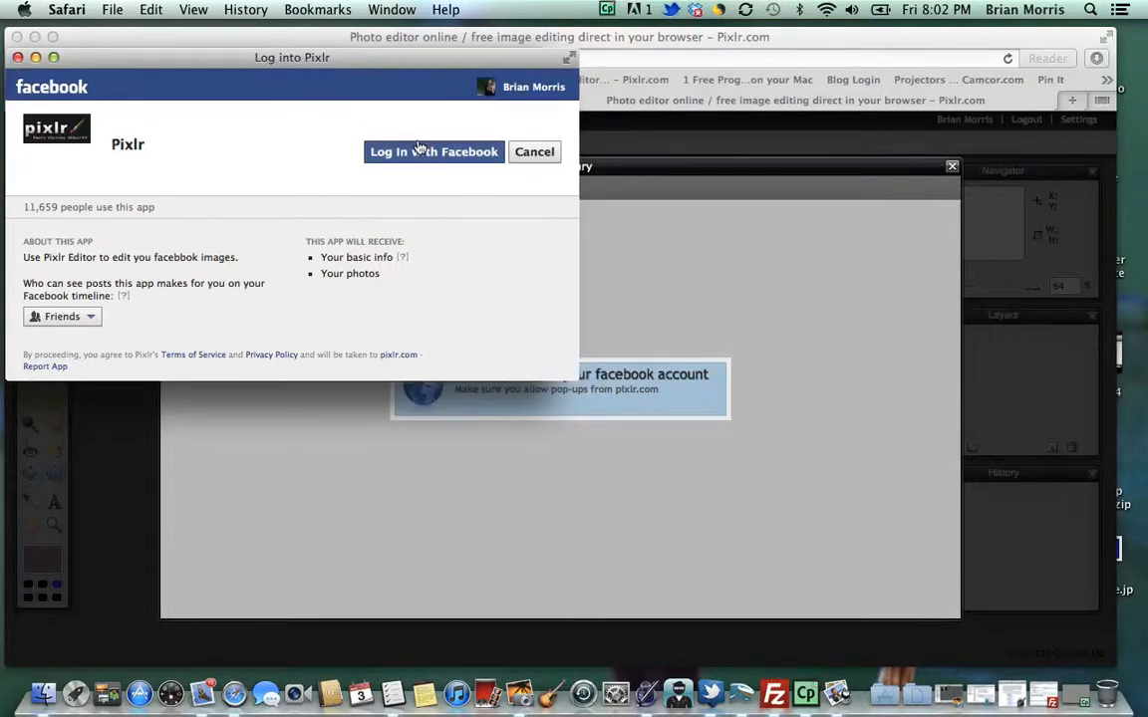
{"action": "left_click", "coordinate": [420, 150]}
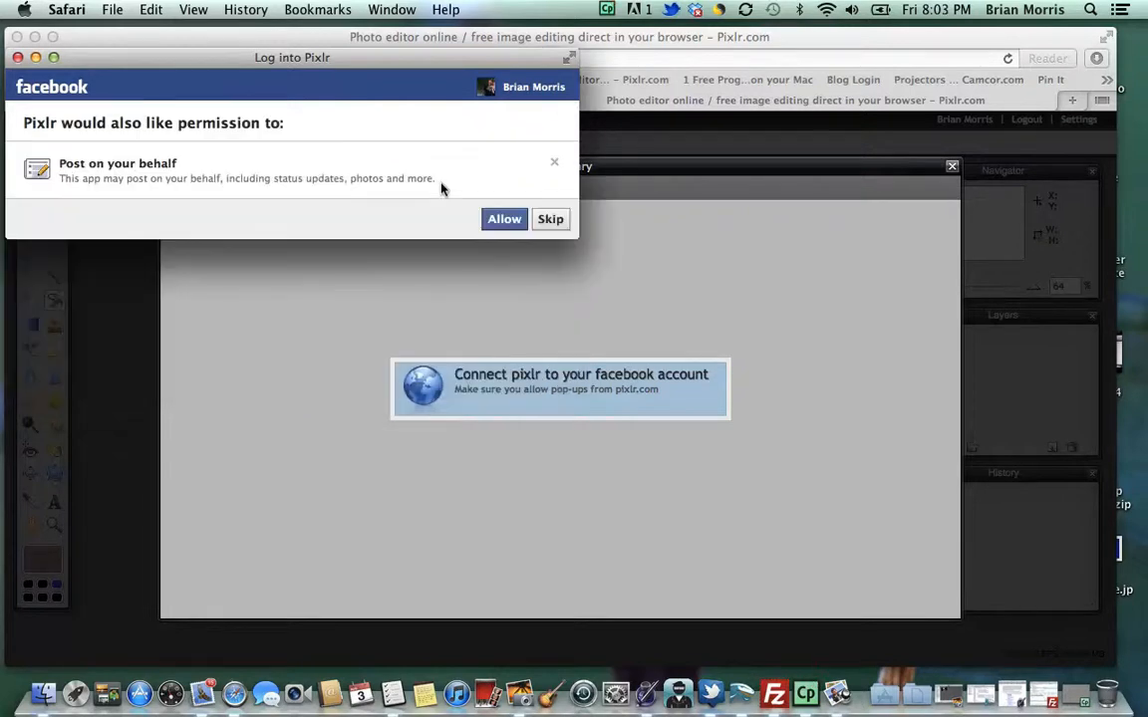
{"action": "left_click", "coordinate": [495, 219]}
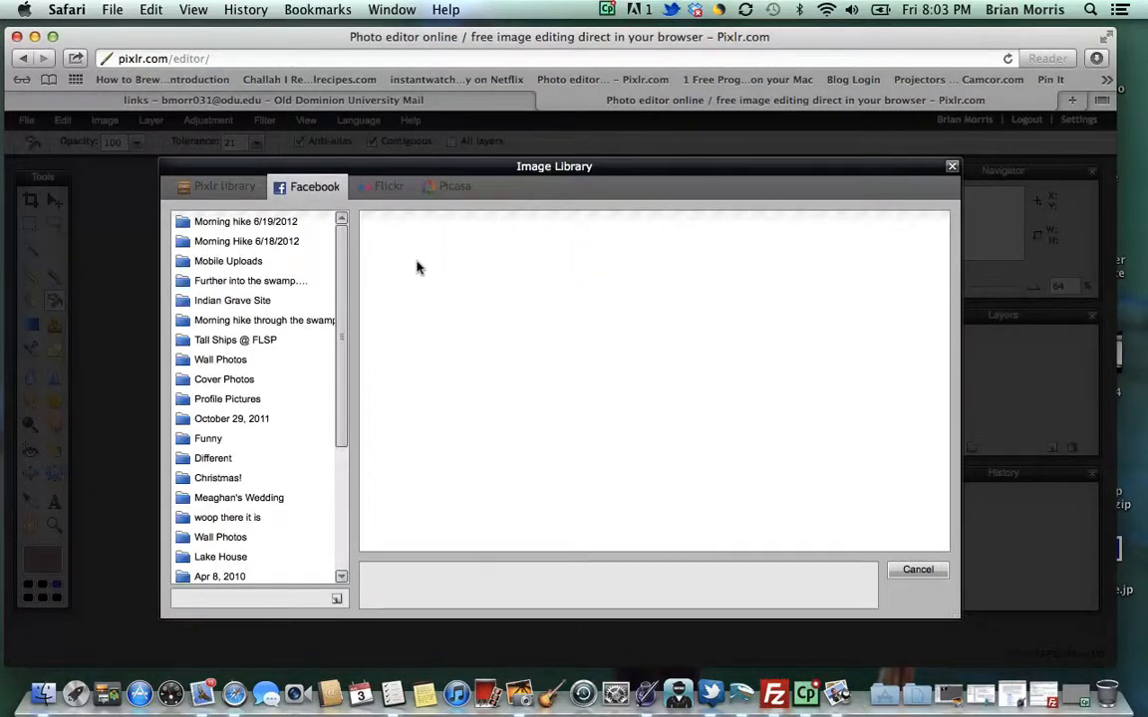
- Open the photo DSC_0025 from the Facebook album "Further into the swamp...."
{"action": "left_click", "coordinate": [298, 285]}
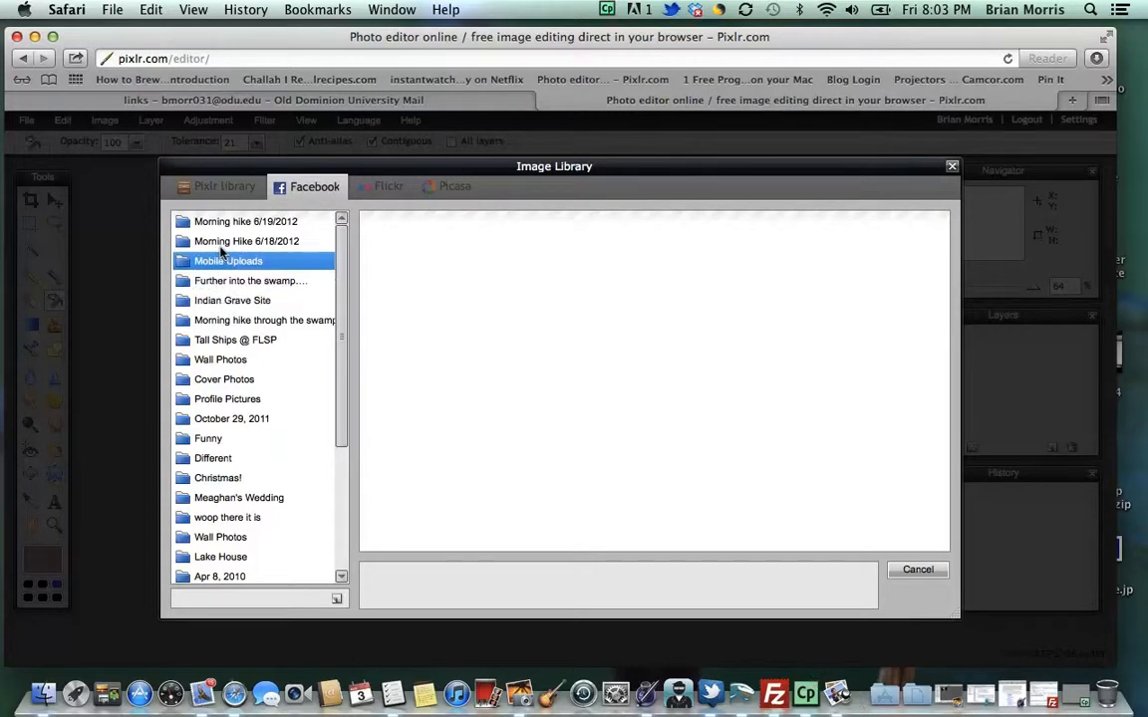
{"action": "left_click", "coordinate": [213, 282]}
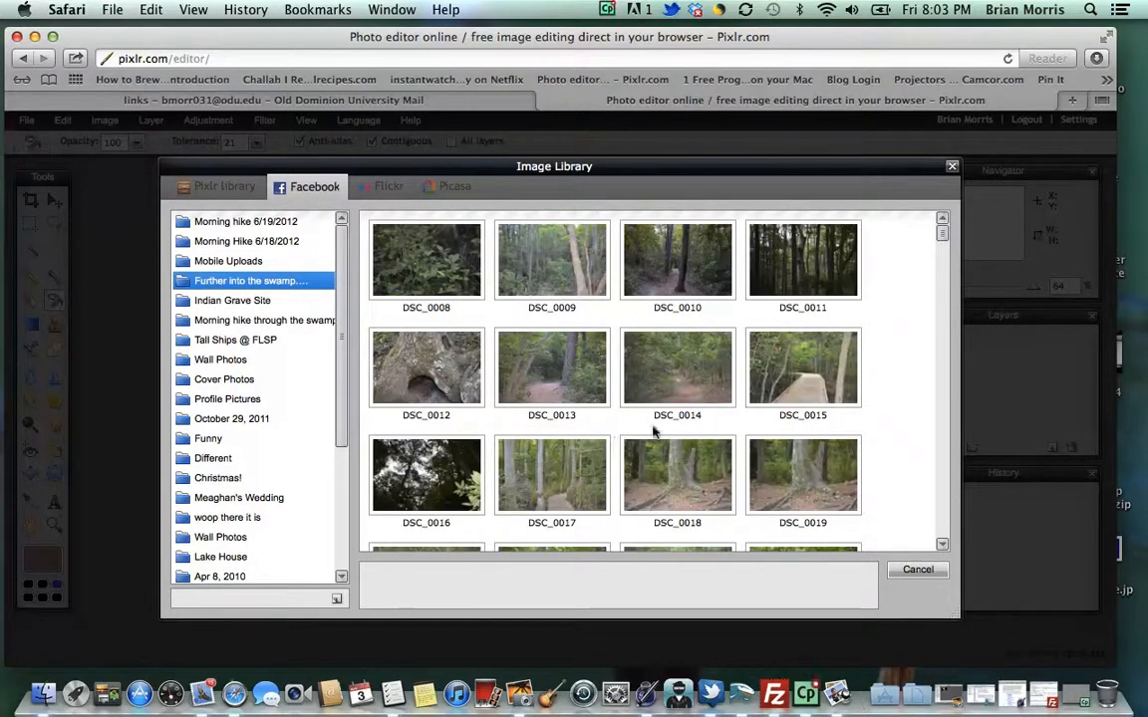
{"action": "left_click_drag", "start_coordinate": [943, 230], "coordinate": [943, 430]}
{"action": "left_click", "coordinate": [586, 423]}
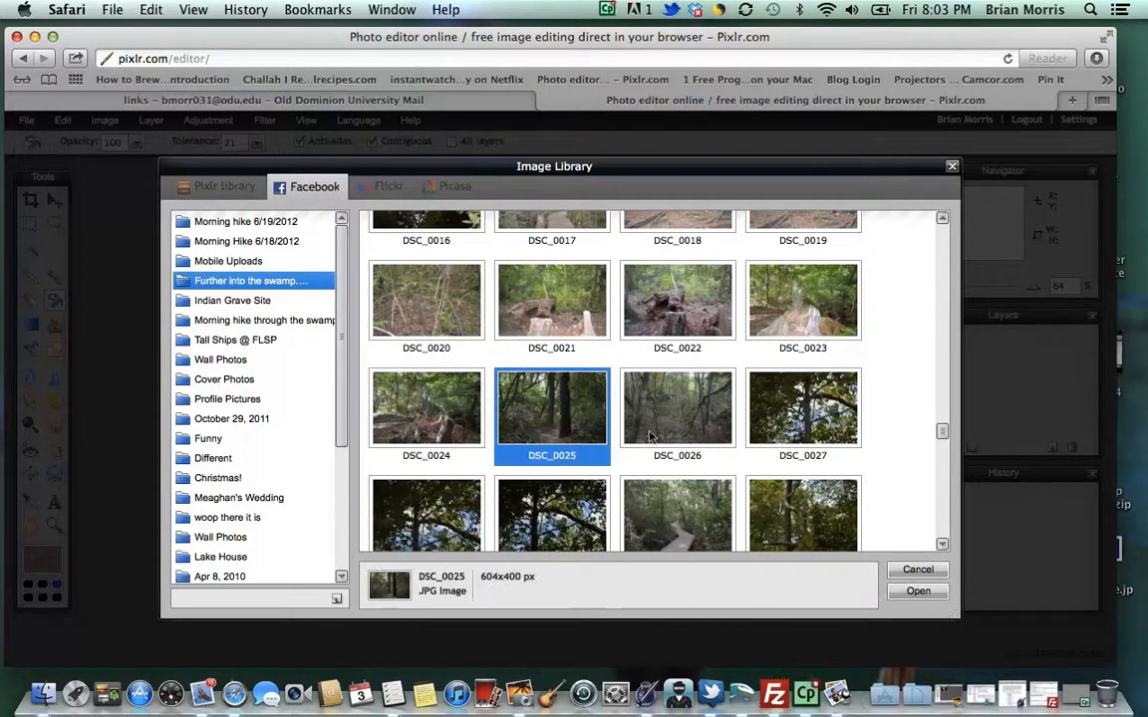
{"action": "left_click", "coordinate": [918, 592]}
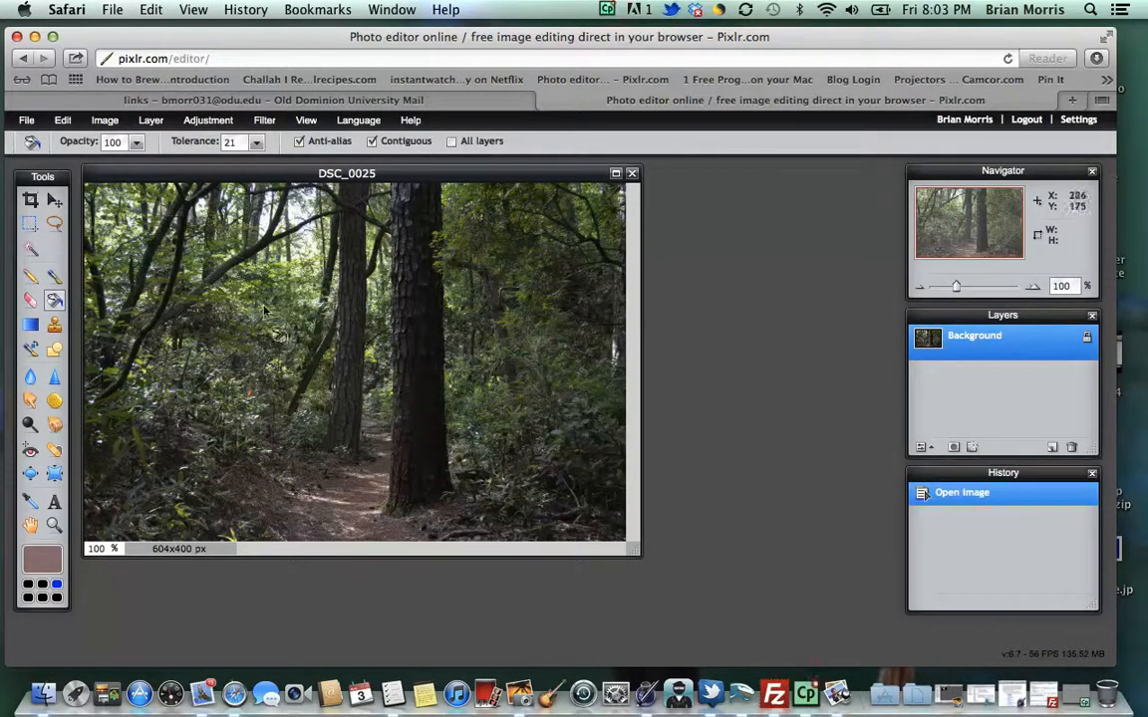
- Close the DSC_0025 photo and the browser window
{"action": "left_click", "coordinate": [631, 175]}
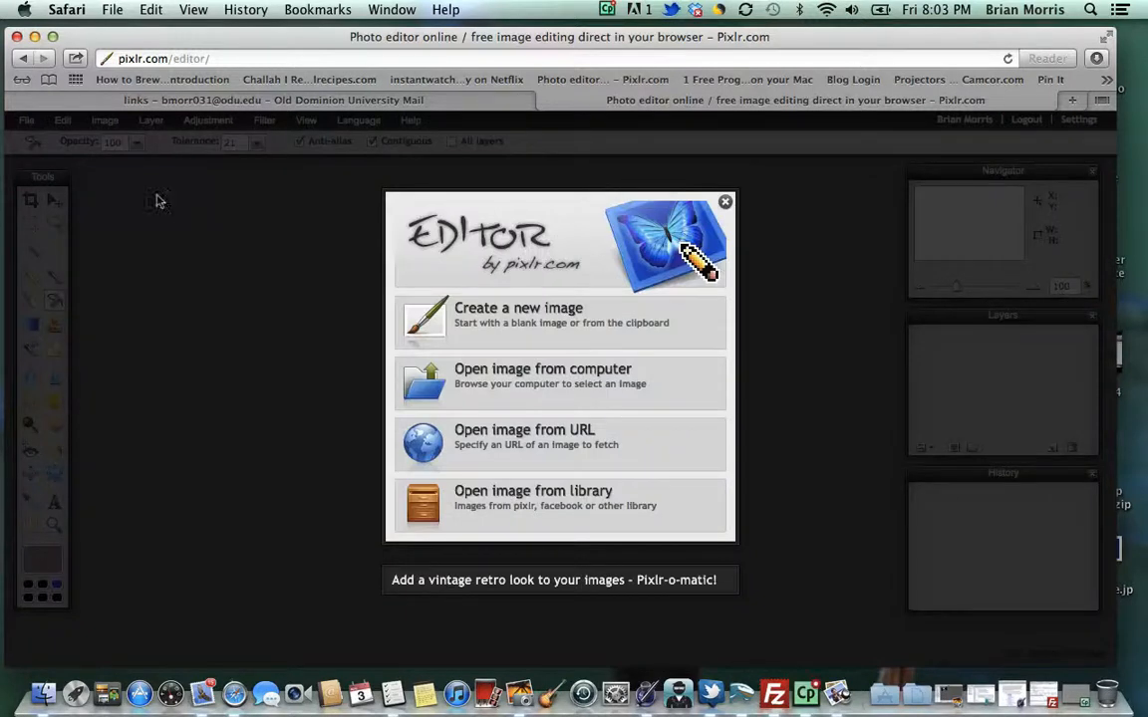
{"action": "left_click", "coordinate": [15, 36]}
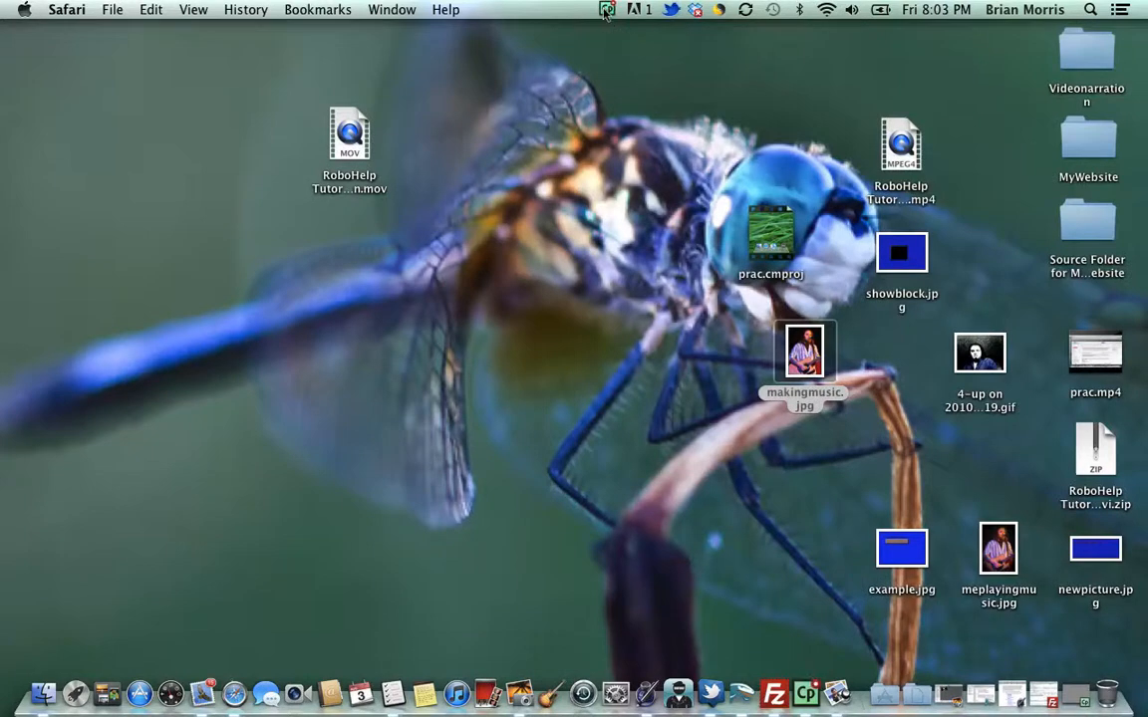